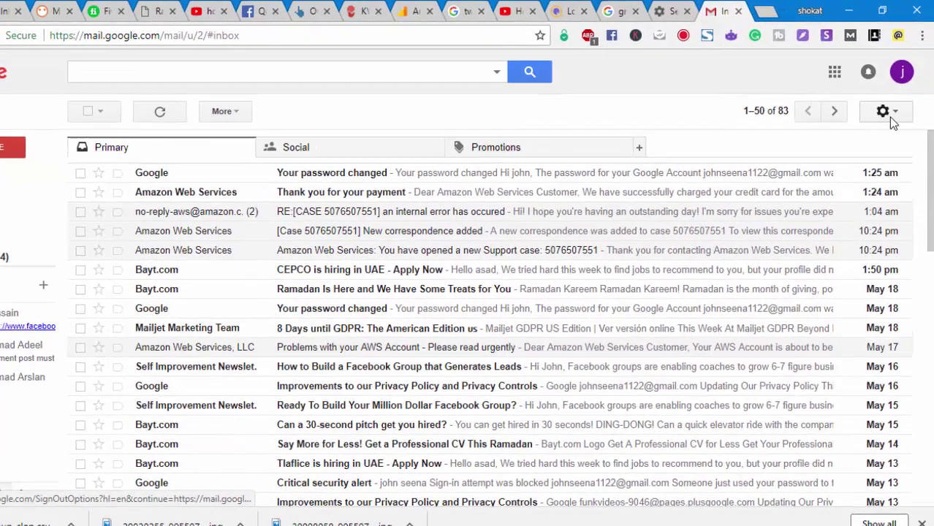
- Open the settings gear menu at the top right of the Gmail inbox
left_click(889, 105)
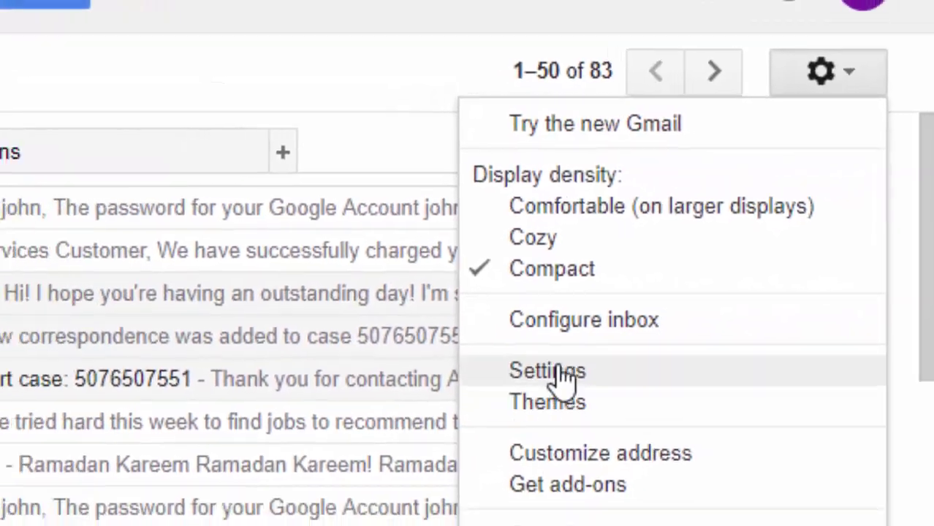
- On the Forwarding and POP/IMAP tab, enable POP for all mail and IMAP, then save
left_click(559, 372)
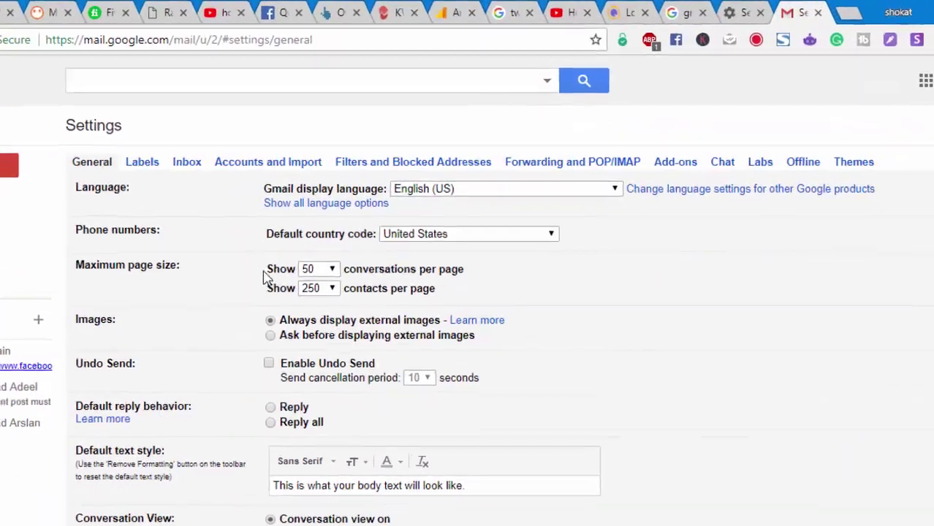
scroll(256, 292, "down", 5)
scroll(241, 315, "up", 5)
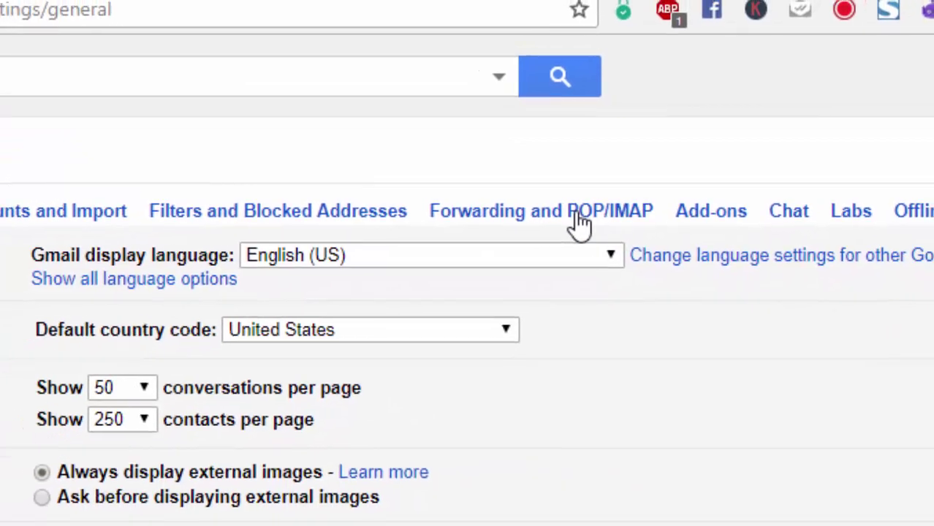
left_click(578, 216)
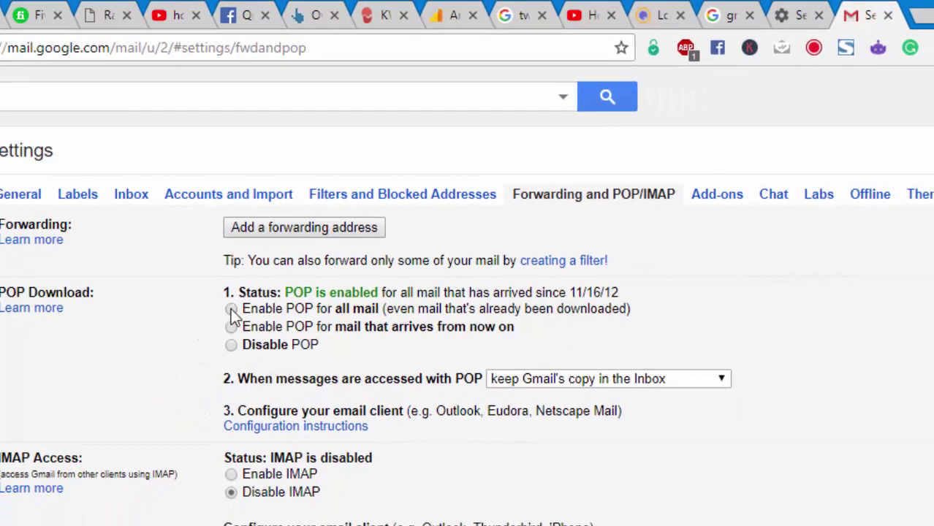
left_click(230, 310)
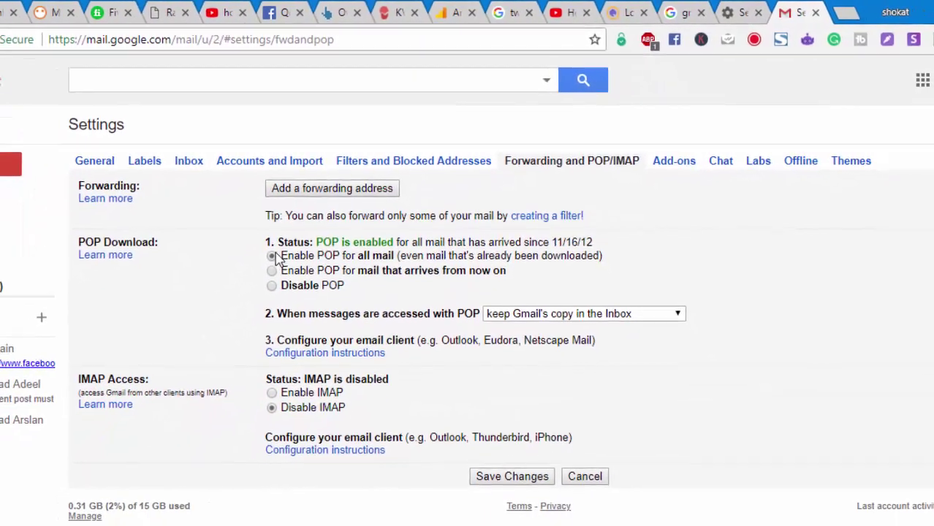
left_click(292, 395)
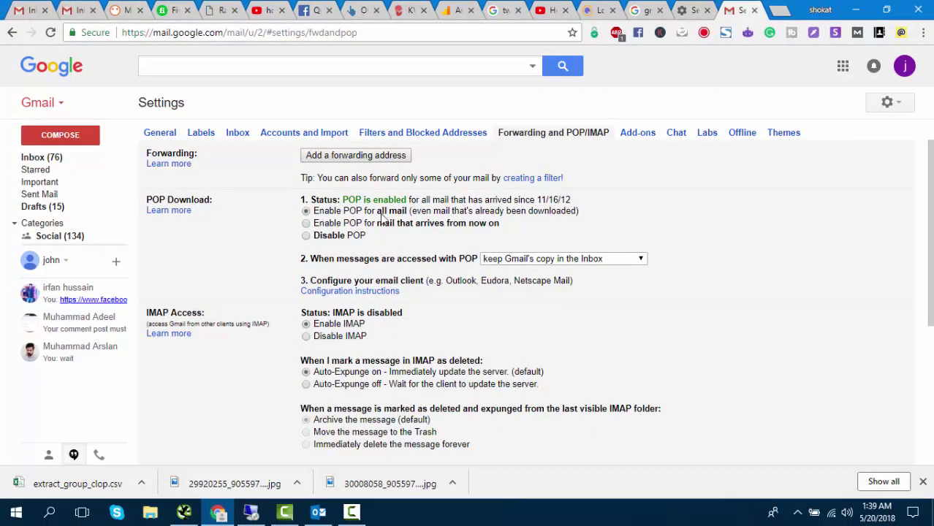
scroll(380, 218, "down", 4)
left_click(471, 305)
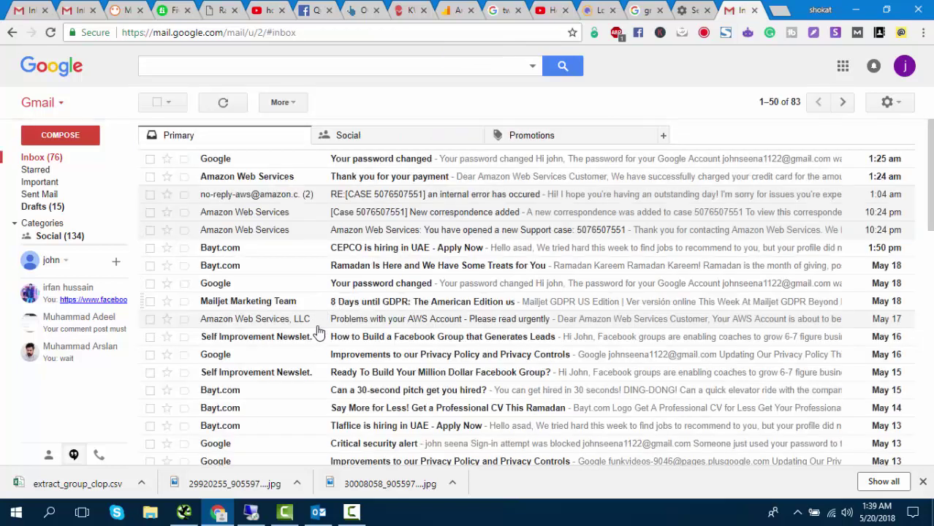
- Open the Google Account management page from the account avatar menu
left_click(351, 512)
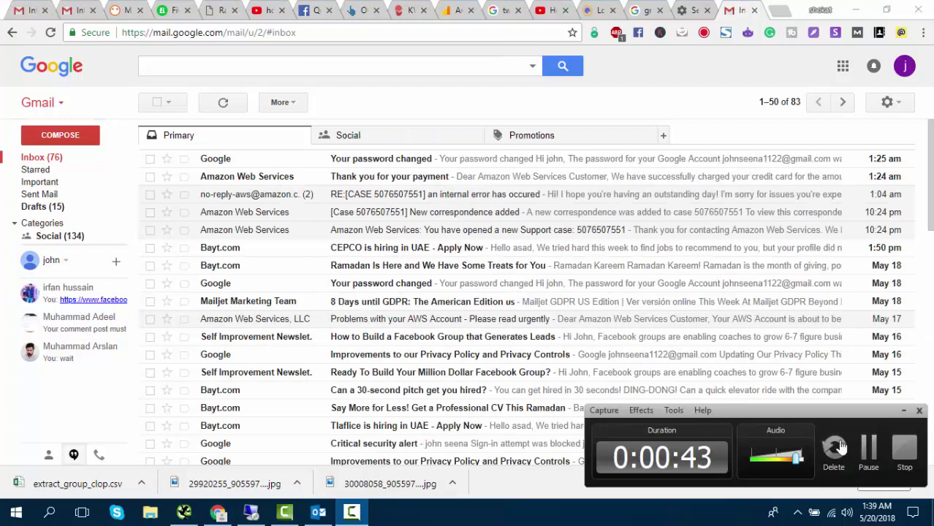
left_click(903, 448)
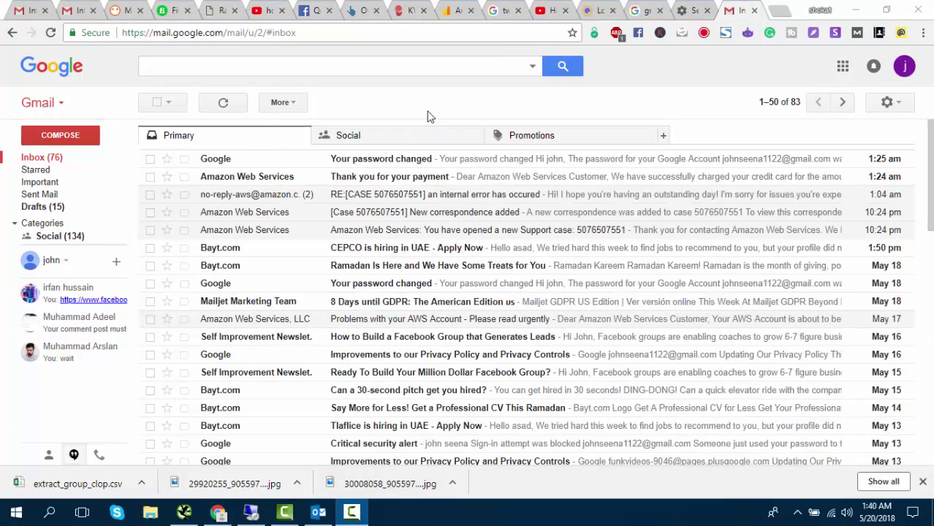
left_click(905, 69)
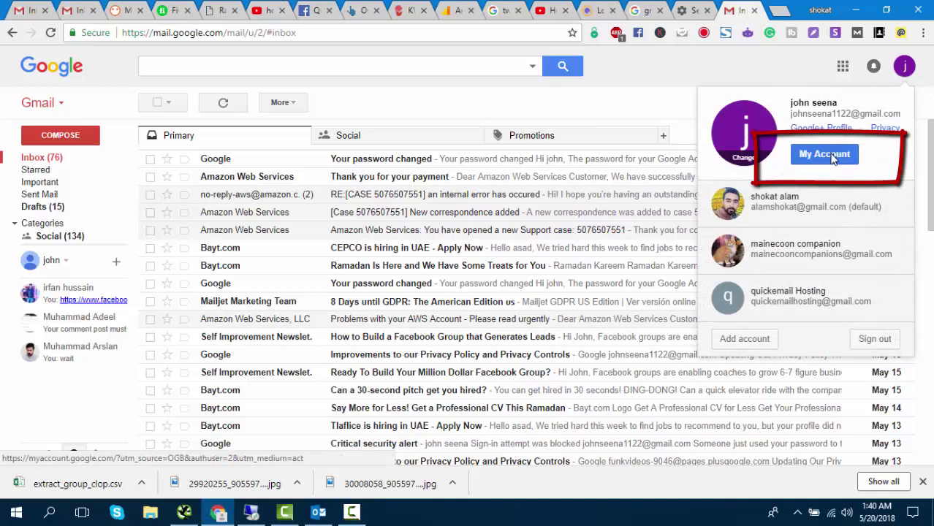
left_click(830, 160)
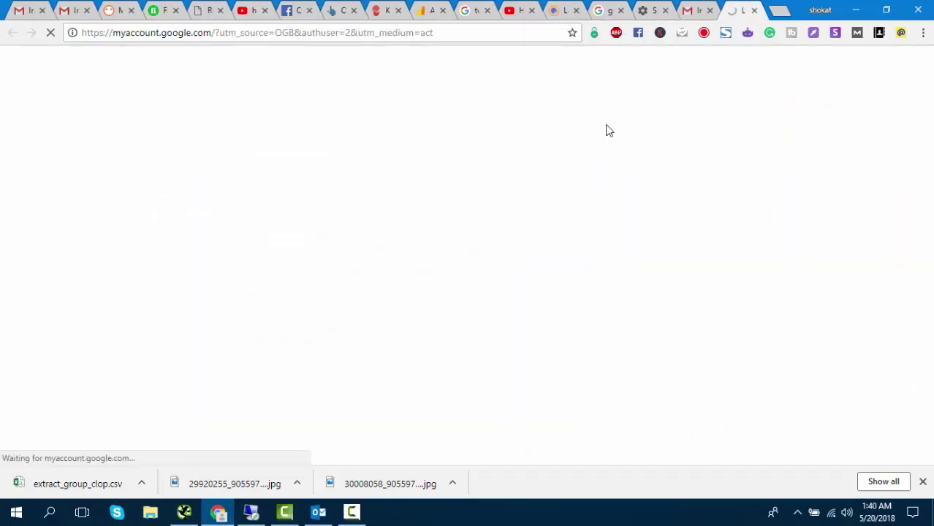
scroll(238, 307, "down", 4)
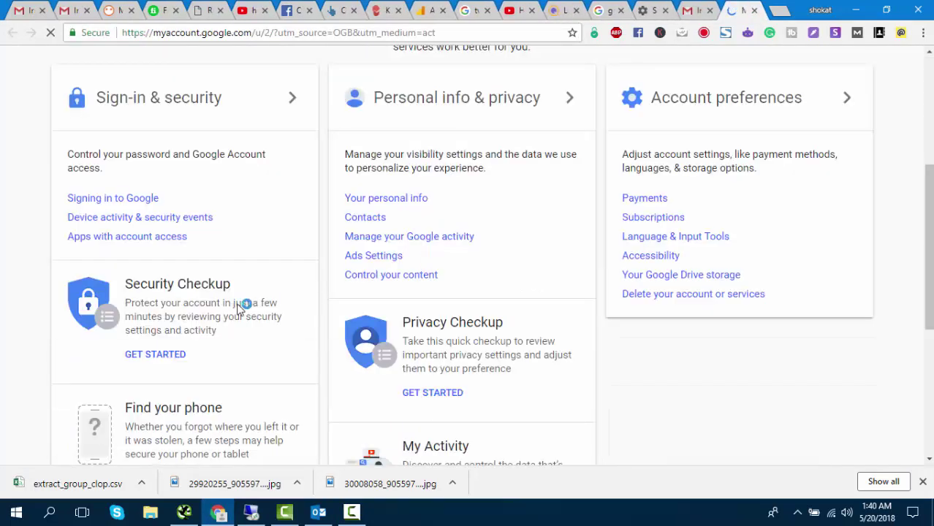
scroll(130, 150, "up", 2)
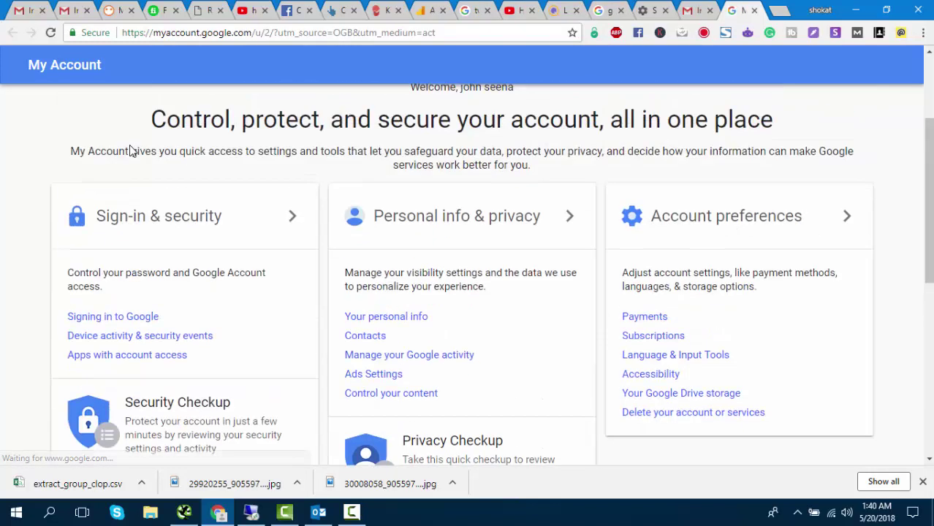
- Under Sign-in & security, switch Allow less secure apps to ON
left_click(179, 251)
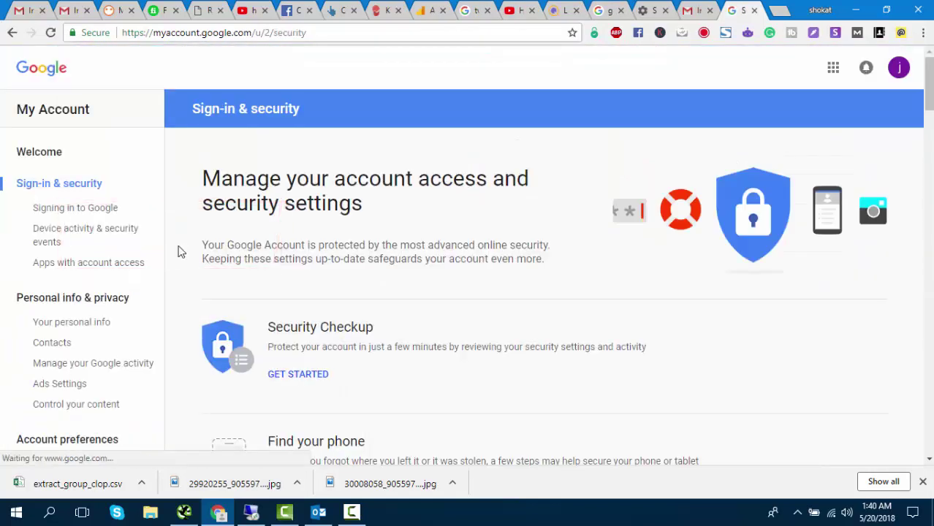
scroll(363, 274, "down", 2)
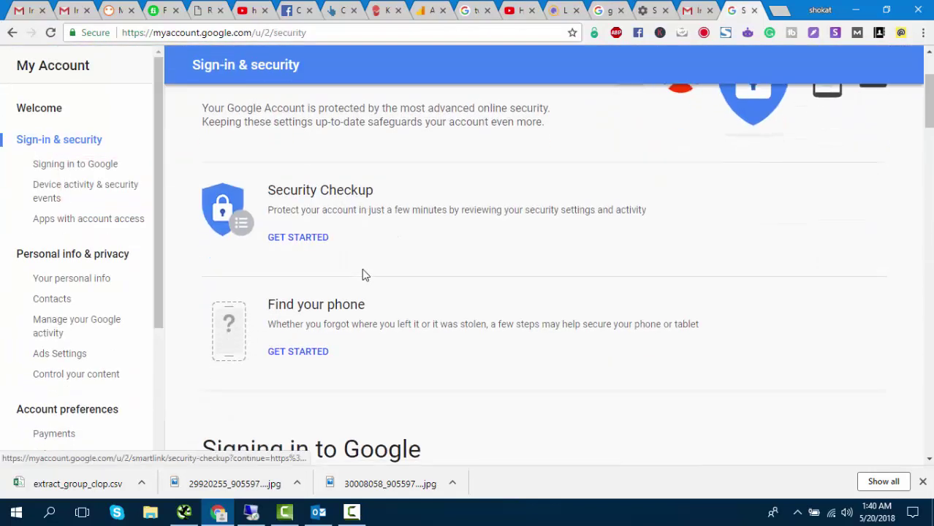
left_click(54, 222)
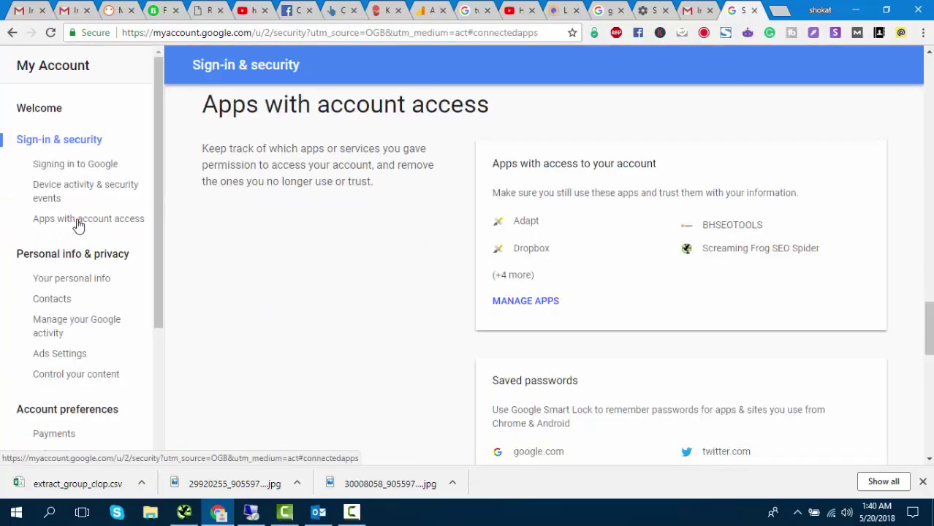
scroll(391, 240, "down", 4)
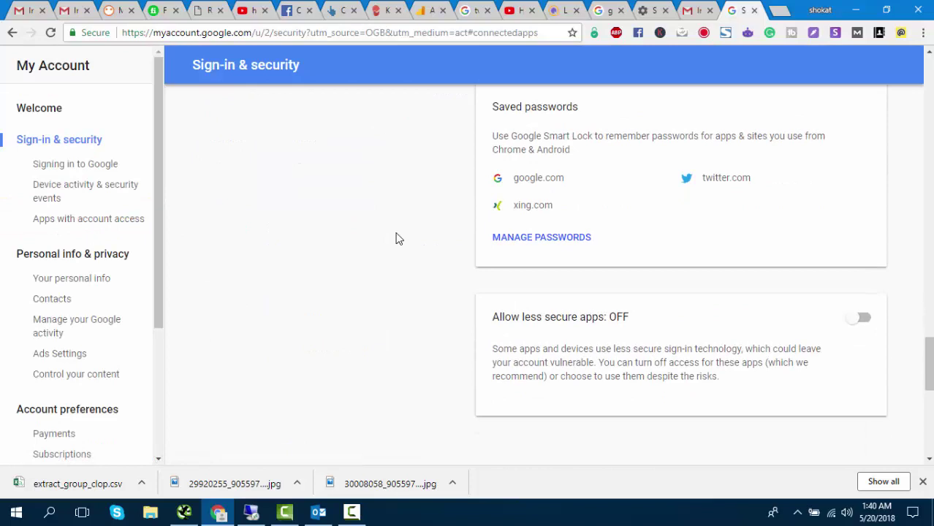
left_click(862, 321)
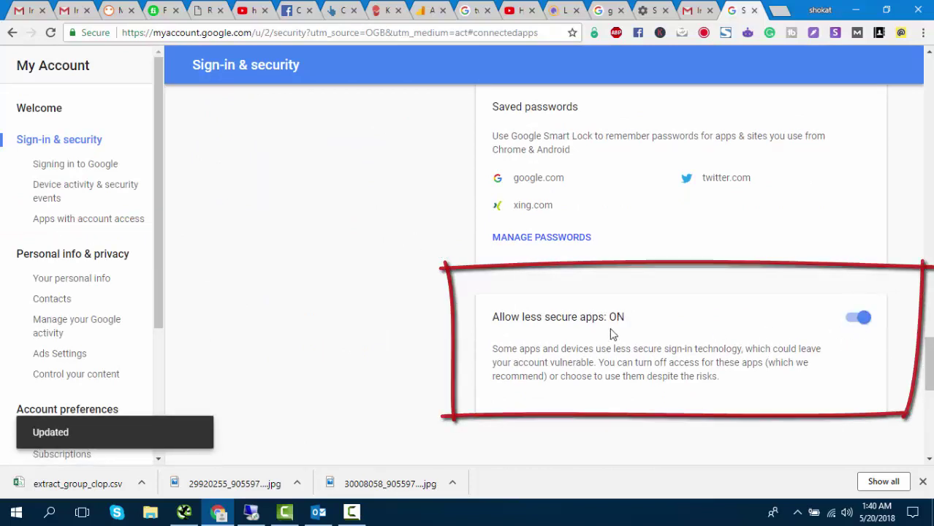
scroll(665, 340, "down", 3)
scroll(665, 340, "down", 2)
scroll(663, 333, "up", 15)
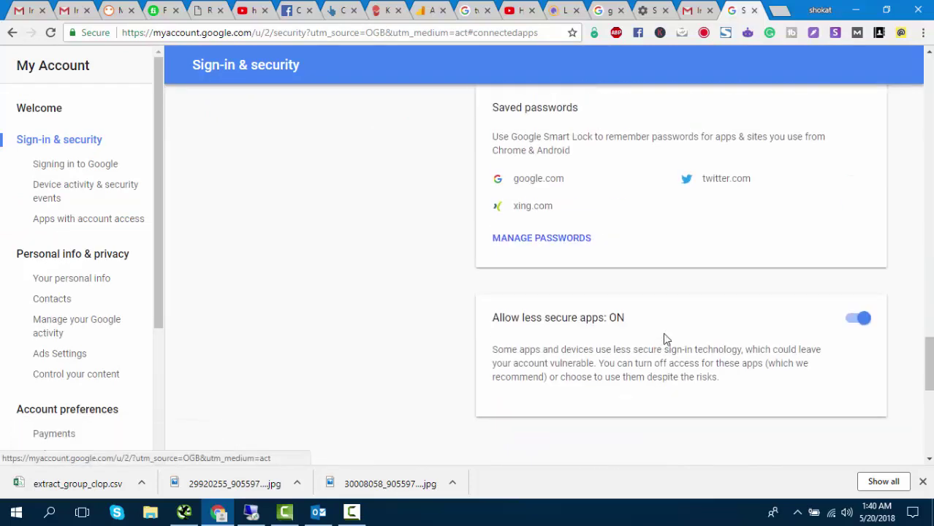
scroll(664, 333, "up", 15)
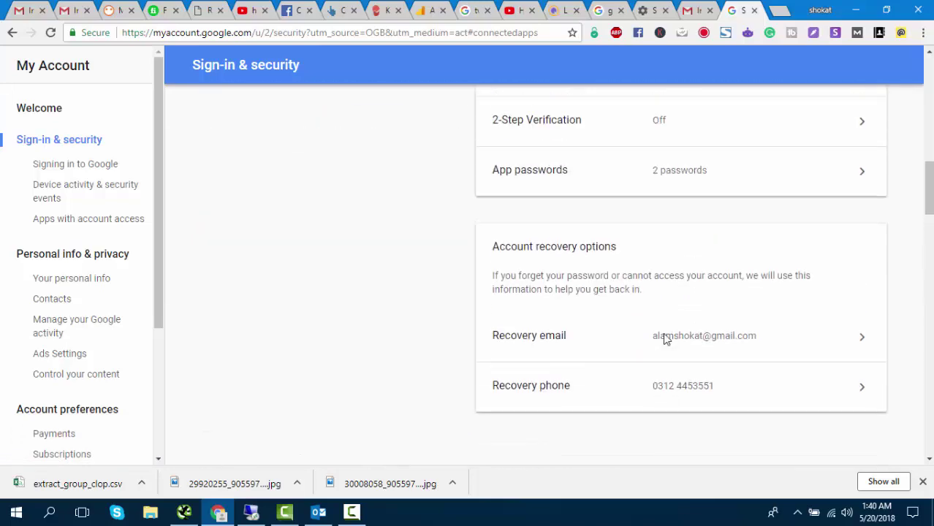
scroll(654, 337, "down", 12)
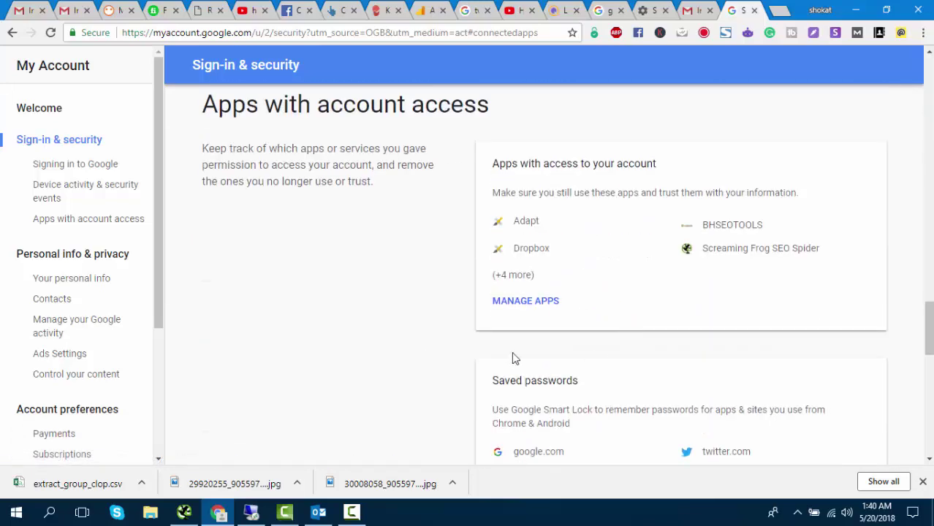
- Launch Outlook 2013 and get past the welcome pages to add an email account
left_click(317, 511)
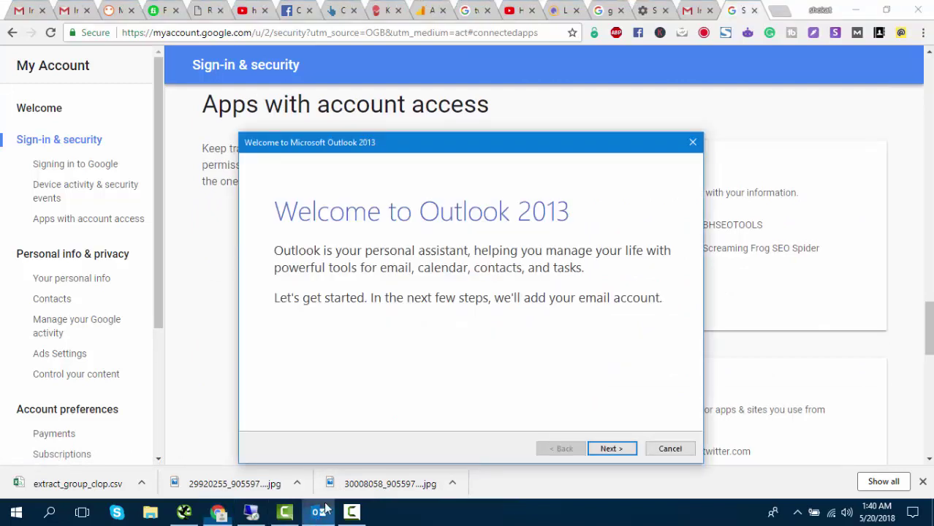
left_click_drag(436, 151, 438, 29)
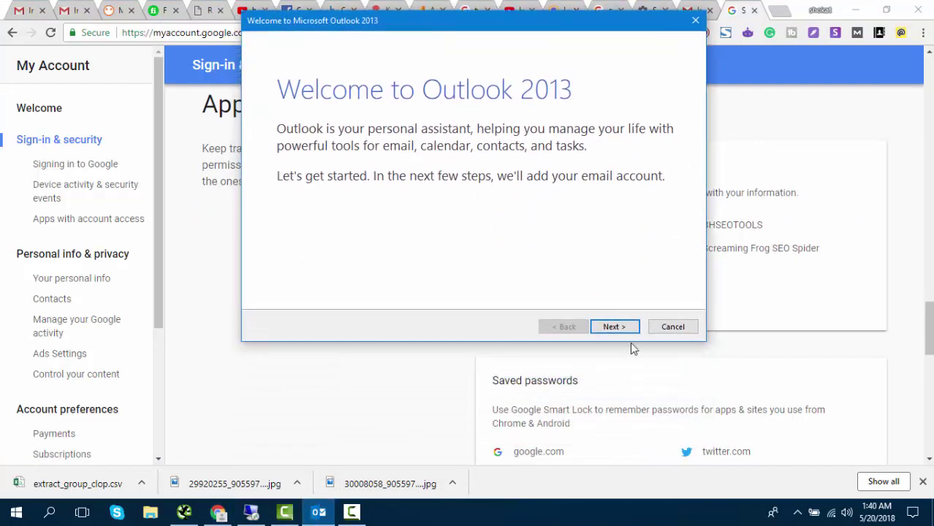
left_click(614, 330)
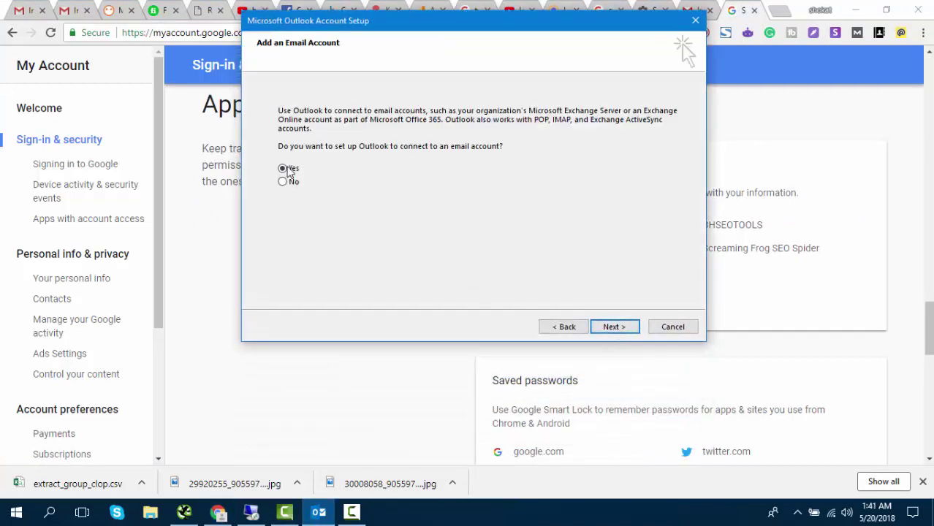
left_click(614, 328)
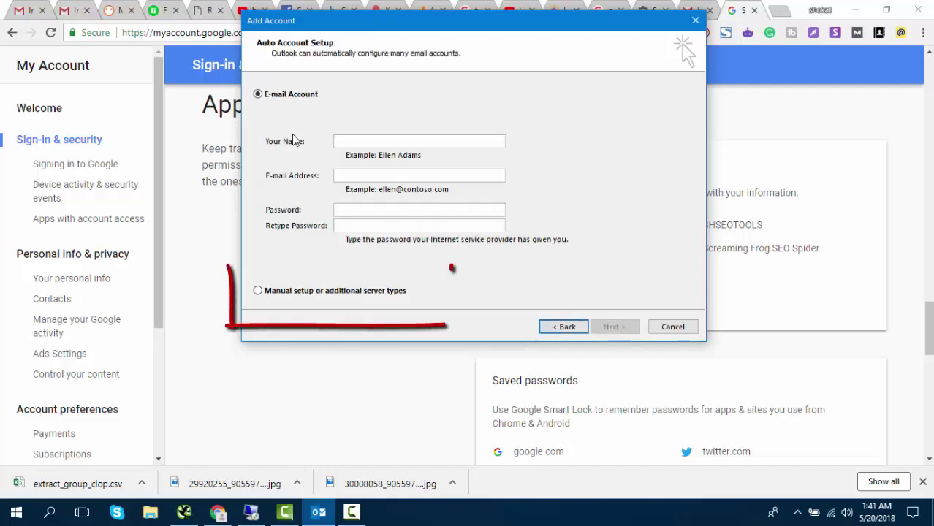
- Choose manual setup and select POP or IMAP as the account service
left_click(310, 293)
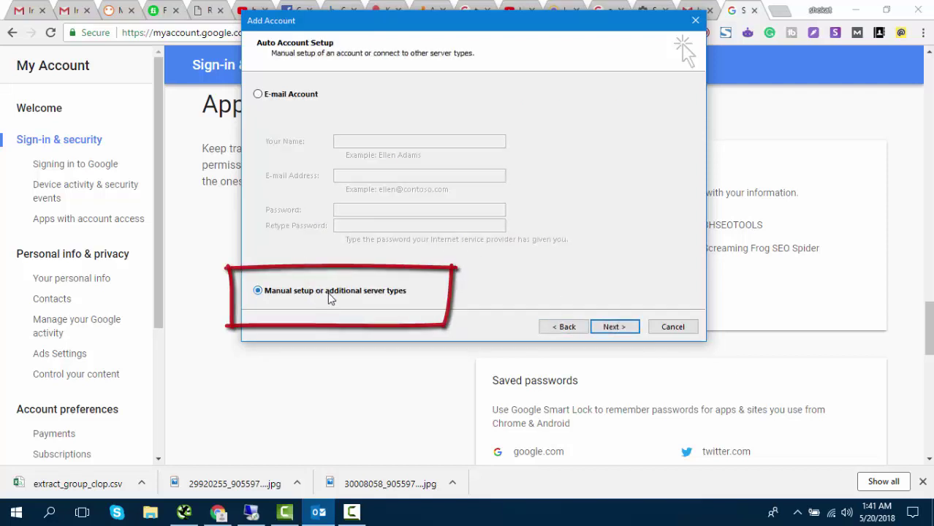
left_click(612, 327)
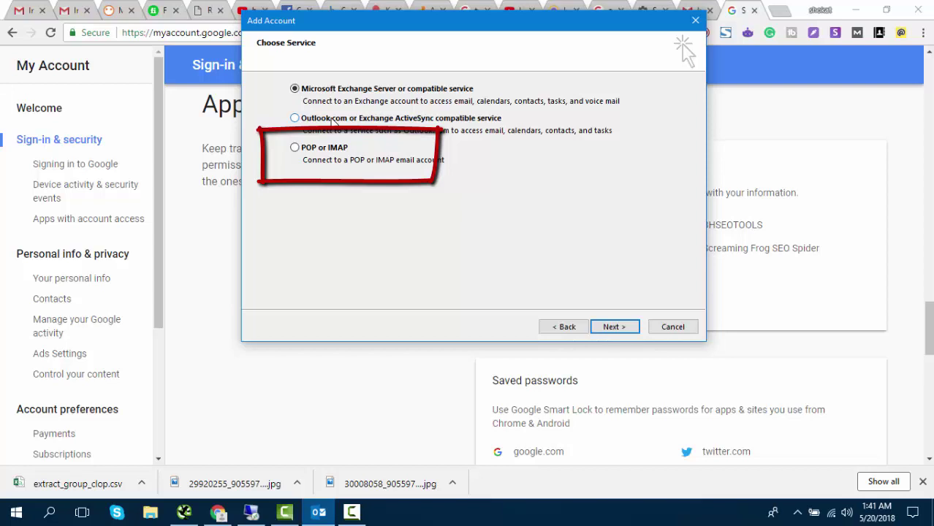
left_click(352, 512)
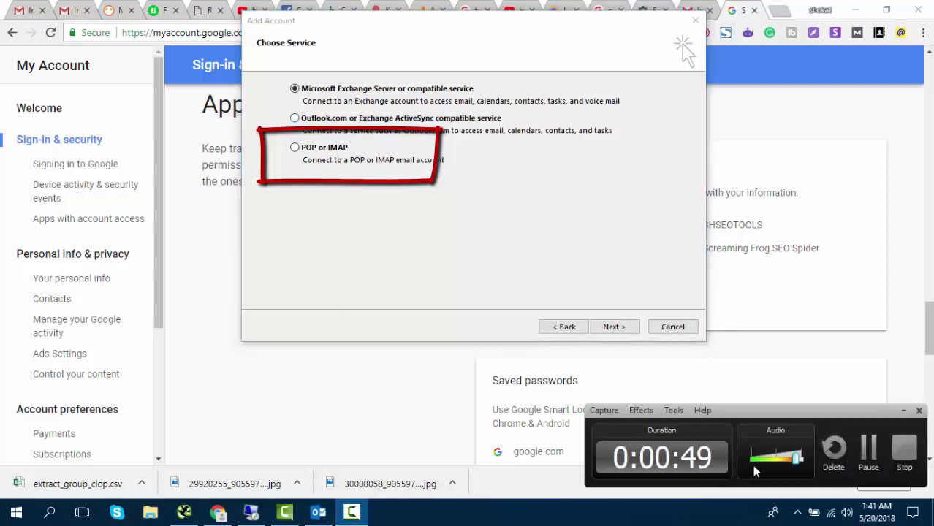
left_click(861, 454)
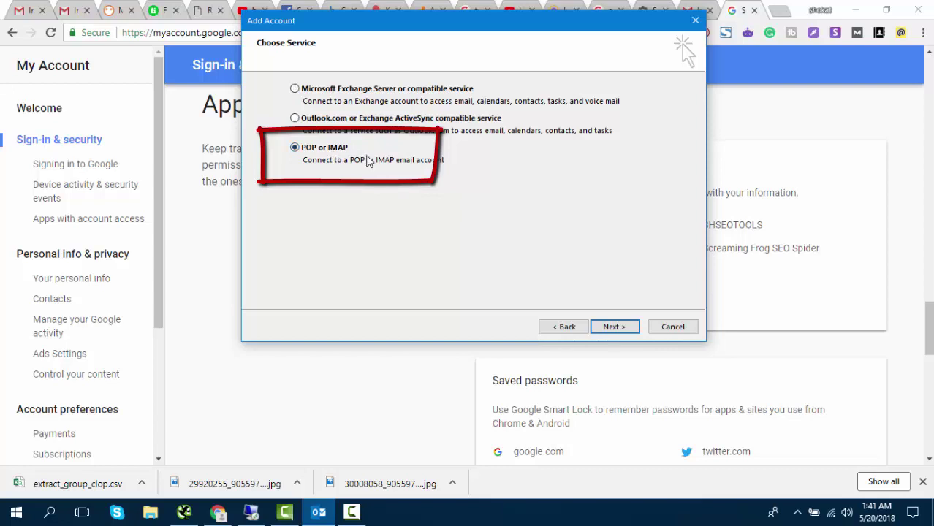
- Enter the display name, Gmail address, POP.GMAIL.COM and SMTP.GMAIL.COM servers, user name and password
left_click(612, 327)
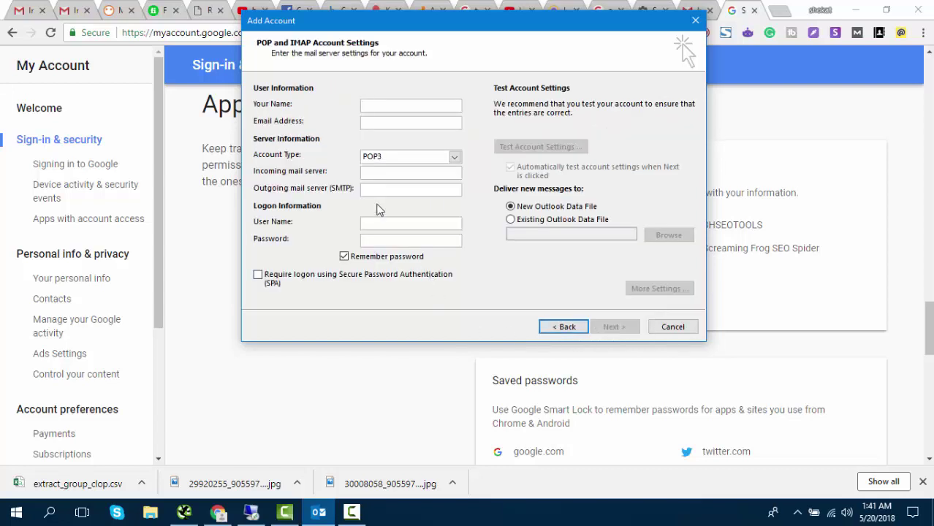
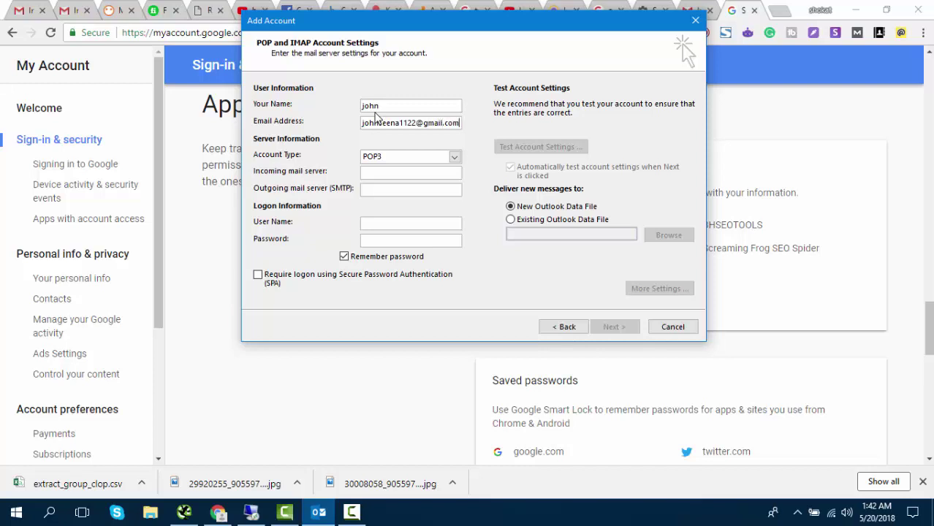
key("Tab")
key("Tab")
type("SMTP.GMAIL.COM")
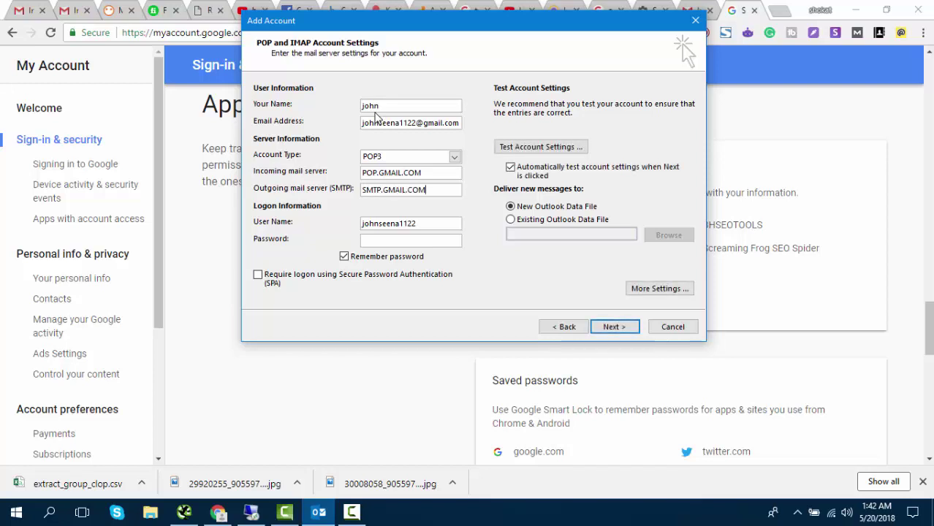
key("Tab")
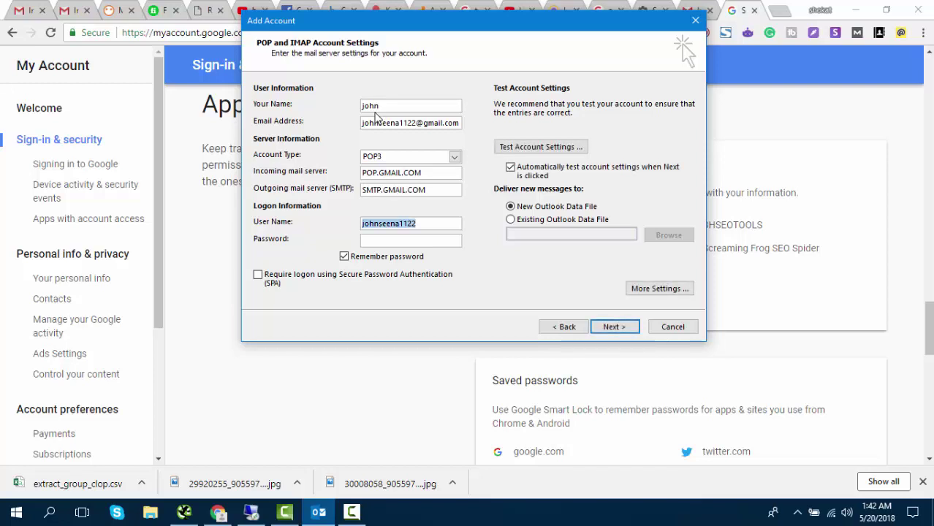
key("Tab")
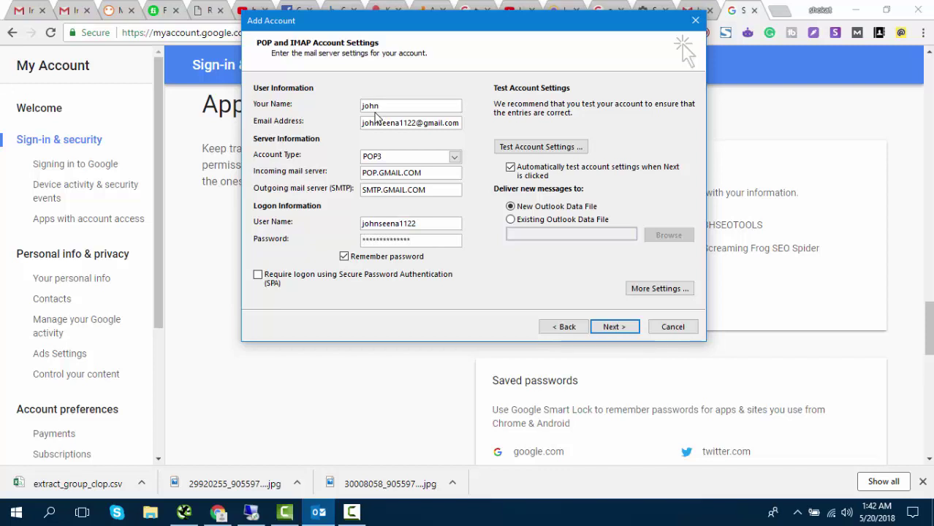
- In More Settings, require authentication for the outgoing server
left_click(660, 289)
left_click(336, 124)
left_click(282, 141)
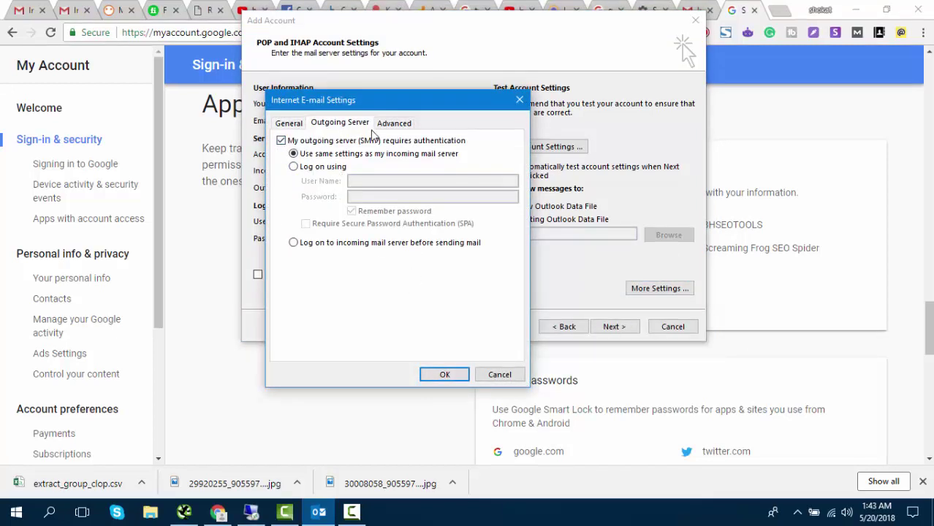
- Use SSL on incoming port 995 and SMTP port 465, lengthen the timeout to 5:10, and confirm
left_click(392, 124)
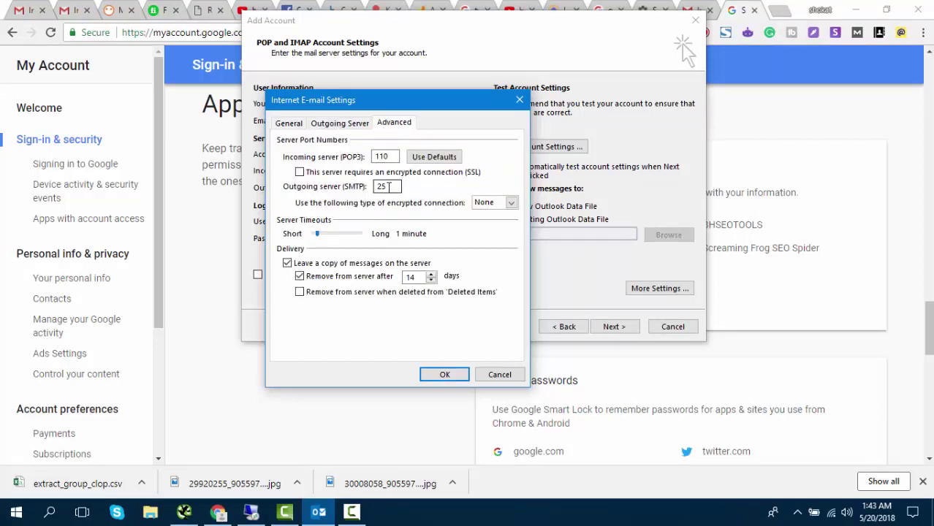
double_click(382, 187)
left_click(299, 173)
left_click(391, 187)
left_click_drag(393, 187, 371, 189)
left_click(504, 203)
left_click(484, 218)
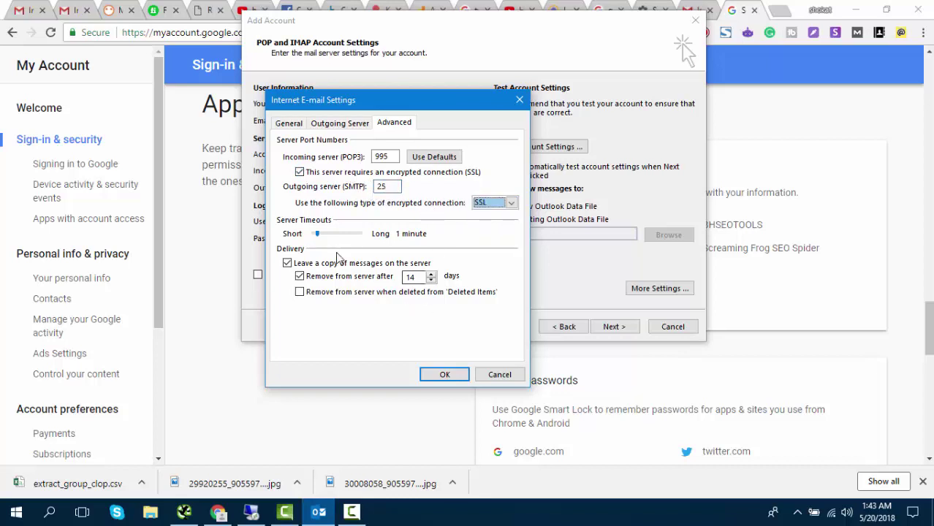
left_click_drag(317, 234, 337, 234)
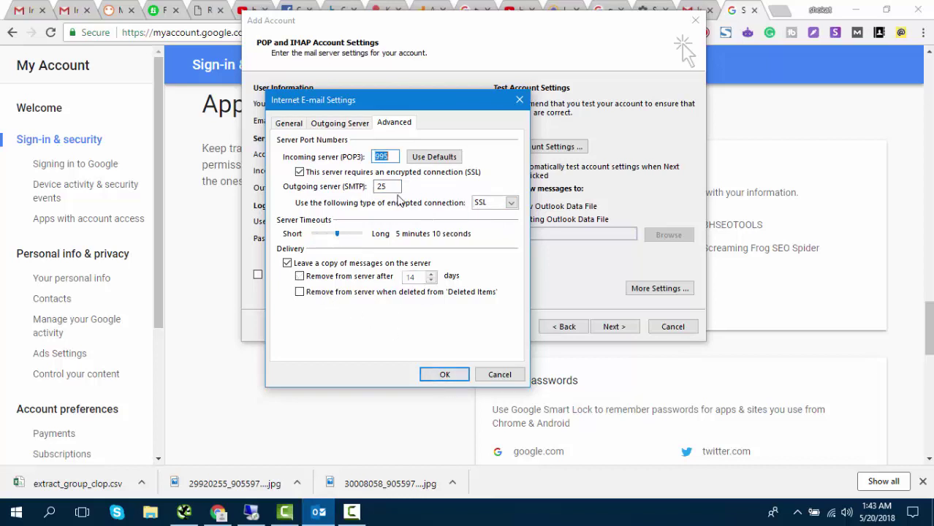
double_click(381, 186)
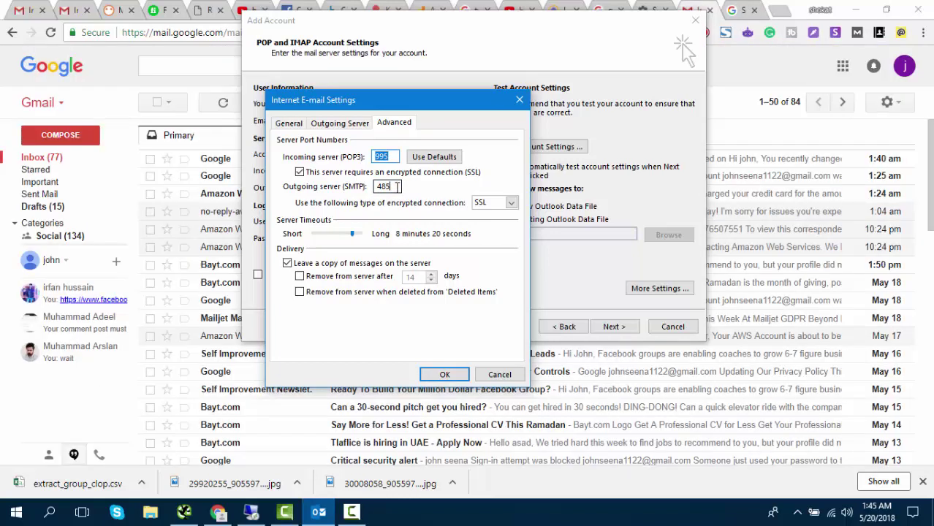
double_click(384, 186)
left_click(445, 374)
- Run the account test until the POP3 login and test message both complete
left_click(632, 329)
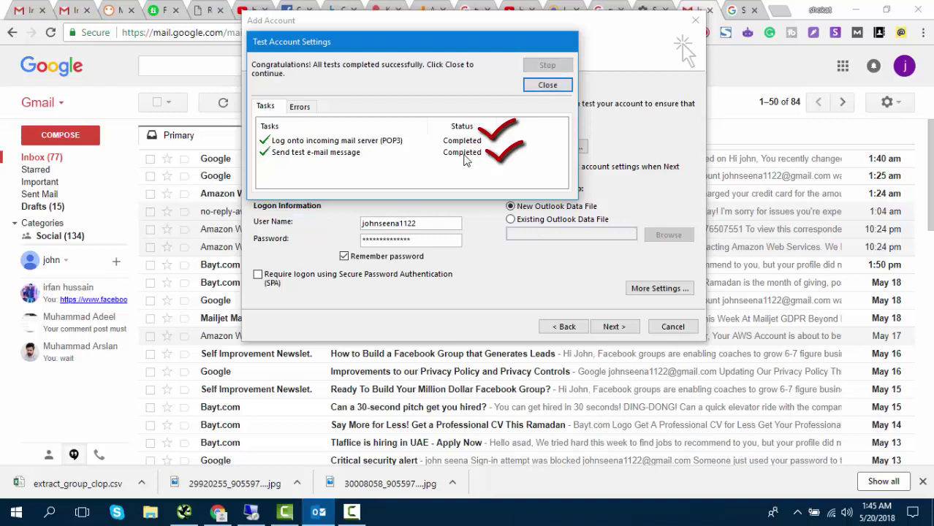
left_click(56, 162)
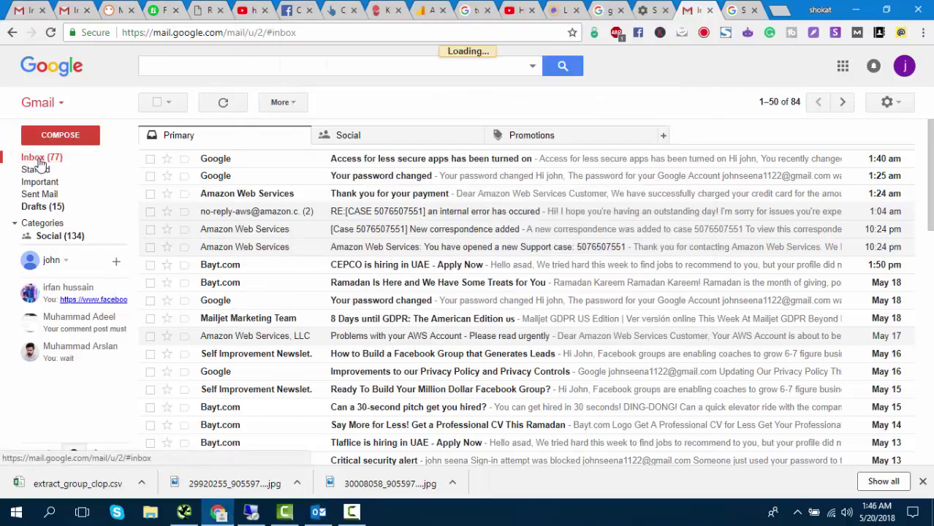
- Check the Microsoft Outlook Test Message in Gmail, then return to Outlook and close the test results
left_click(329, 161)
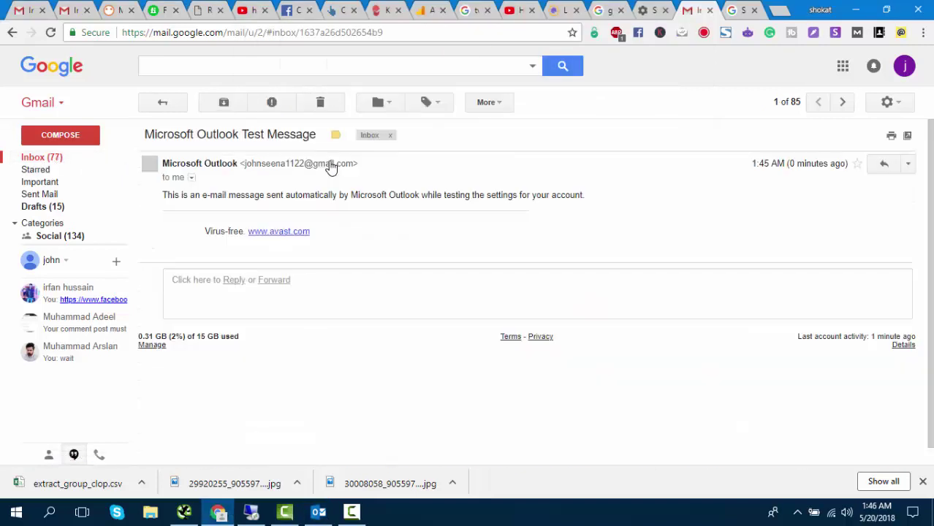
triple_click(214, 195)
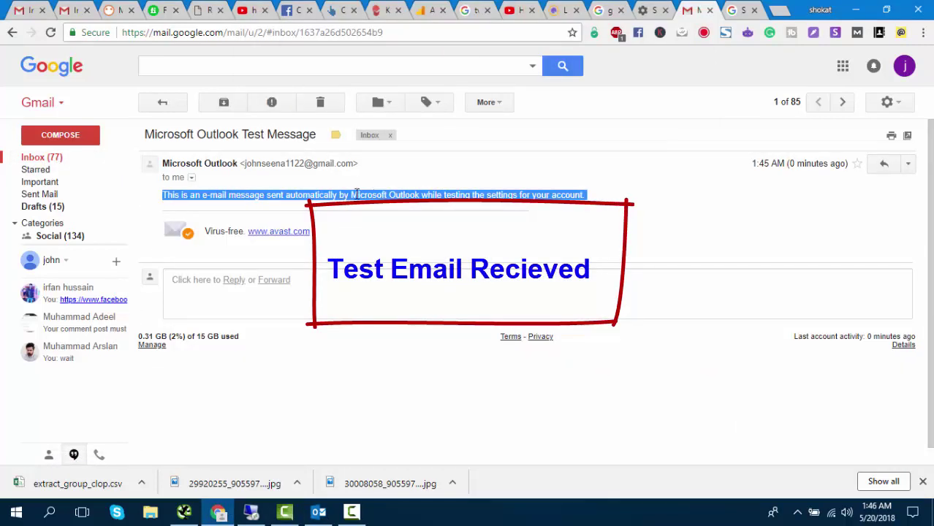
left_click(158, 102)
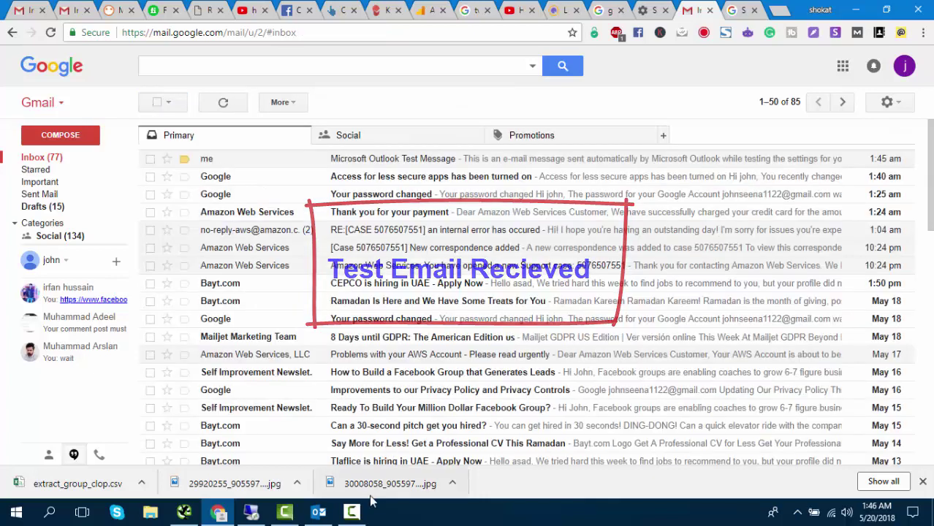
left_click(351, 512)
left_click(320, 512)
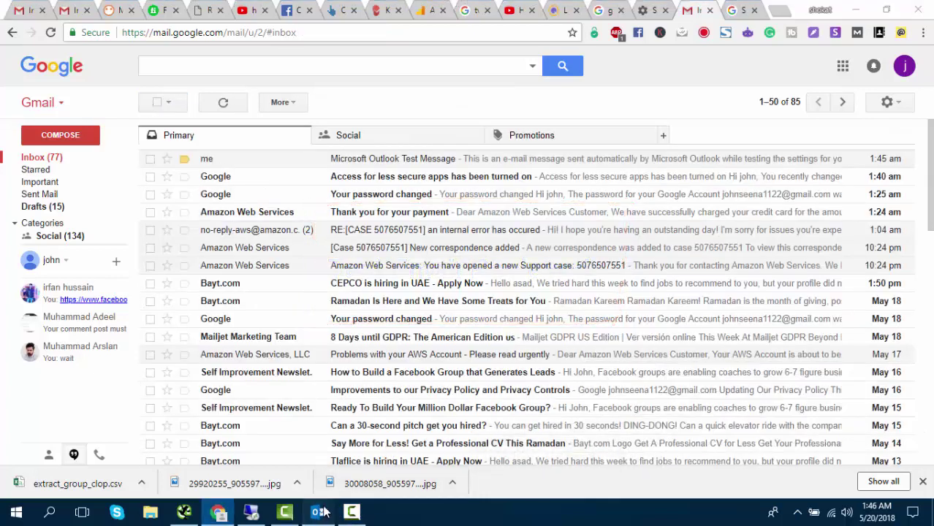
left_click(555, 85)
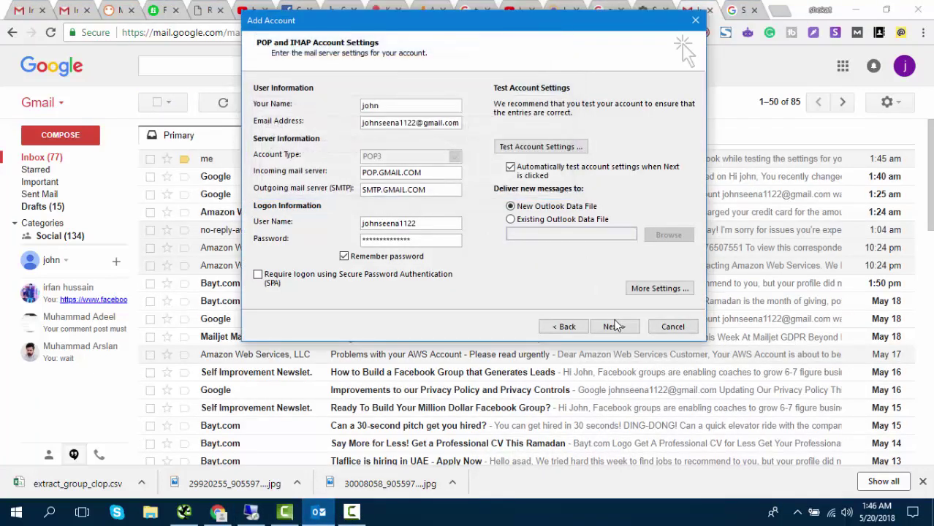
- Finish adding the Gmail account and dismiss the Office activation notice
left_click(612, 327)
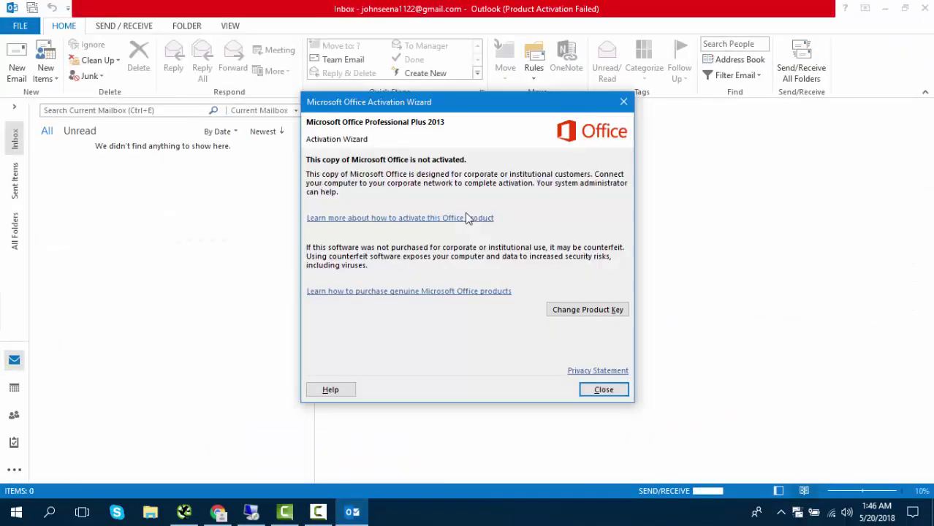
left_click(593, 391)
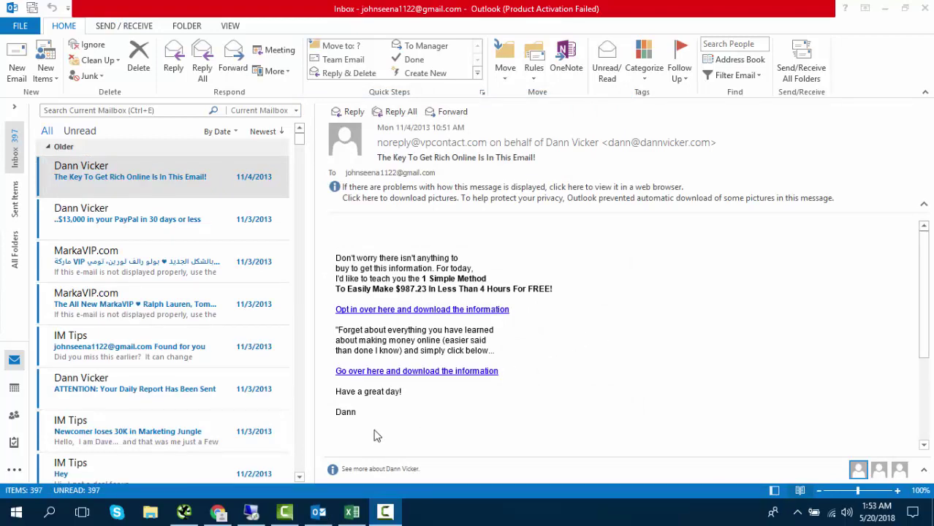
- In the sample1 workbook, widen columns A to C and select the list A1:C4
left_click(352, 511)
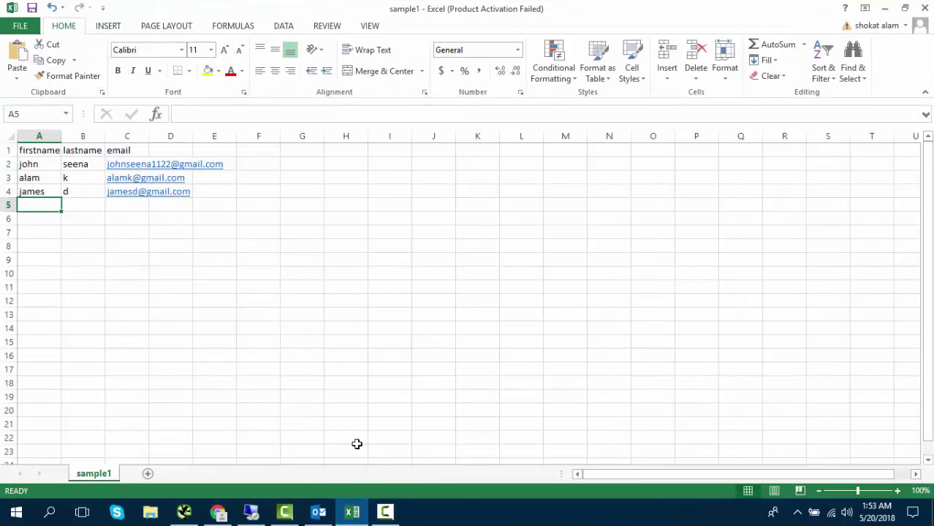
left_click_drag(61, 136, 246, 136)
left_click(82, 149)
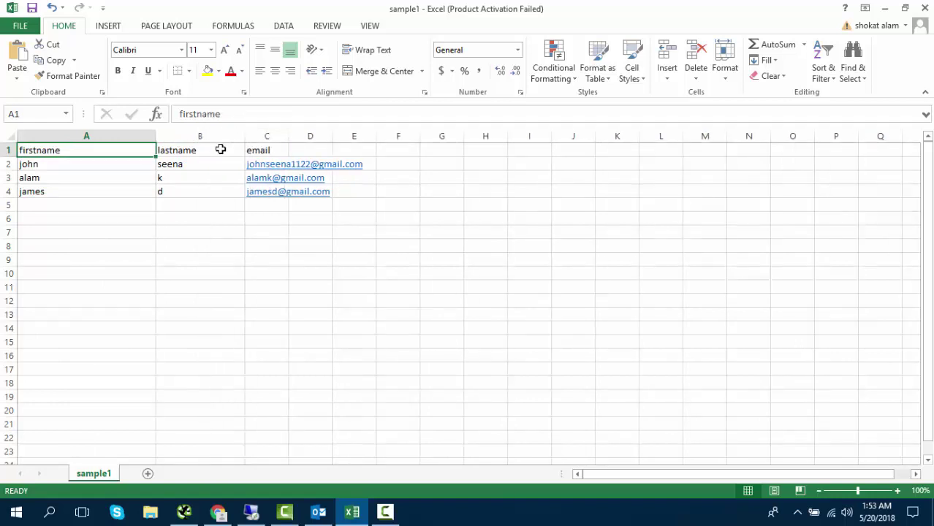
left_click(205, 150)
left_click(282, 149)
left_click_drag(286, 133, 386, 133)
left_click(290, 246)
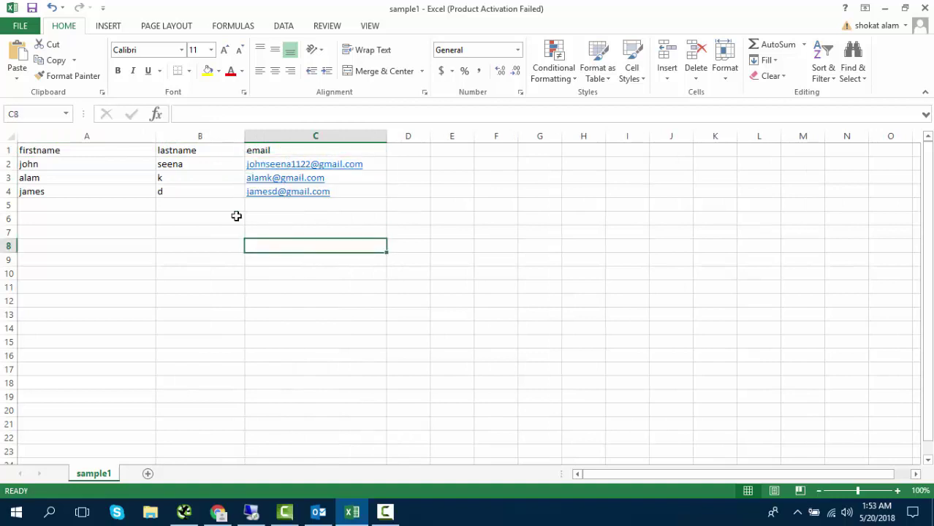
left_click(65, 151)
left_click_drag(67, 151, 342, 194)
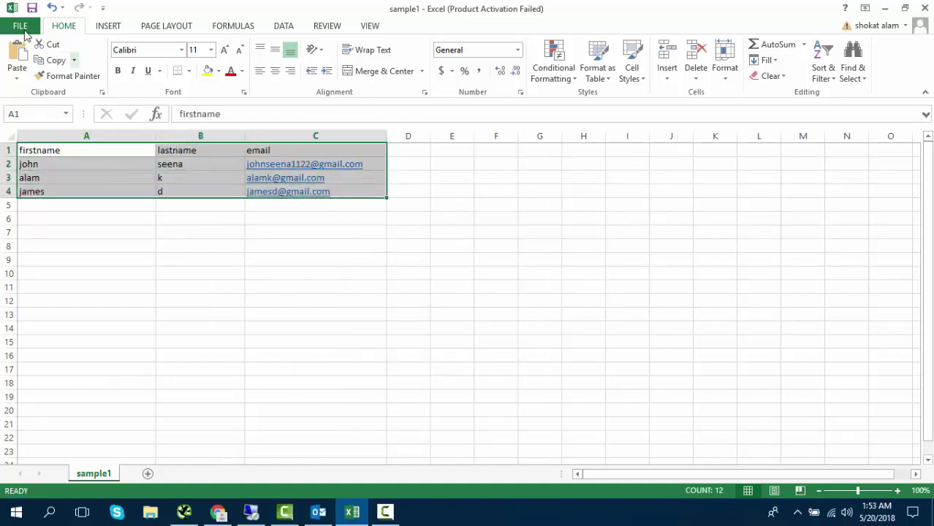
- Save the sheet to the Desktop as sample1 in CSV (Comma delimited) format, replacing the old file
left_click(21, 27)
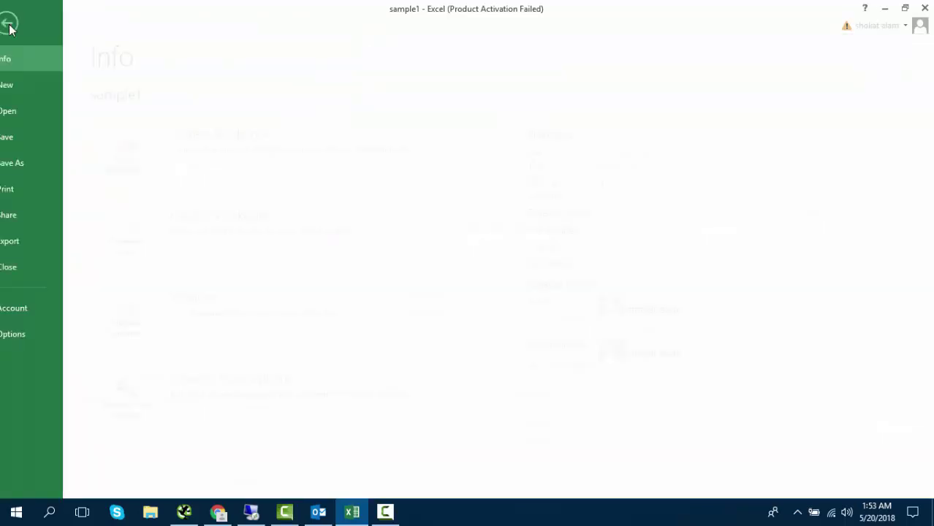
left_click(30, 164)
left_click(409, 149)
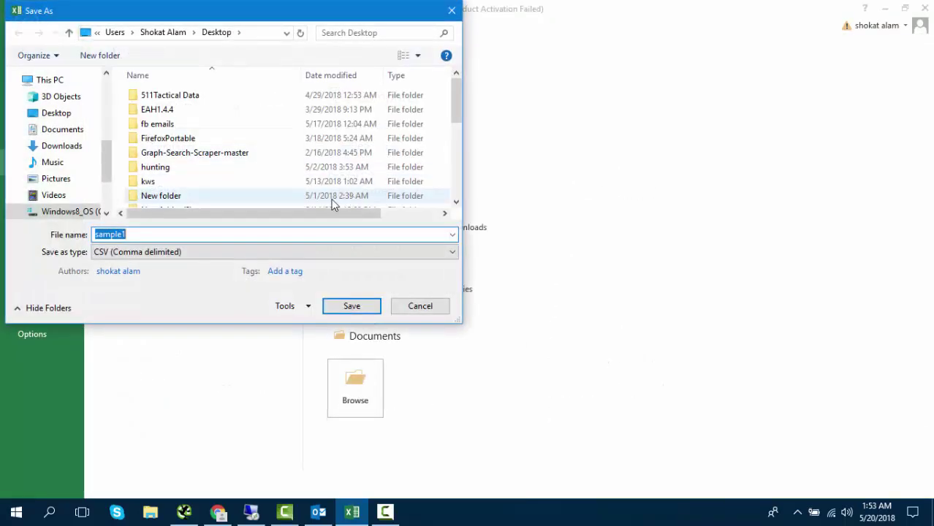
left_click(124, 253)
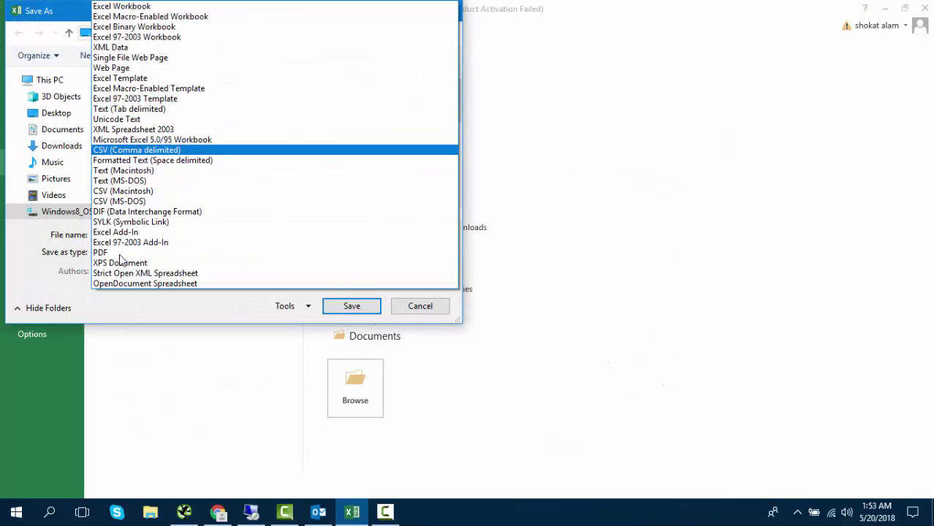
left_click(124, 151)
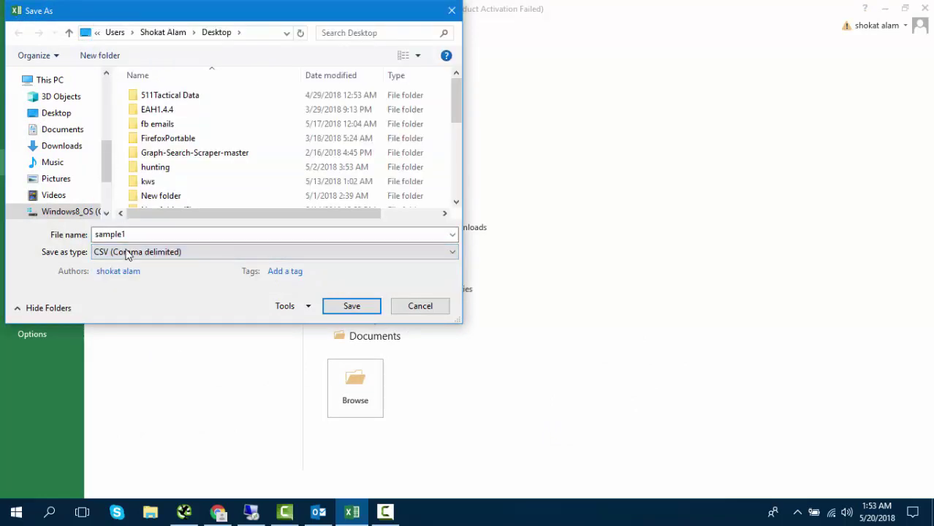
left_click(350, 306)
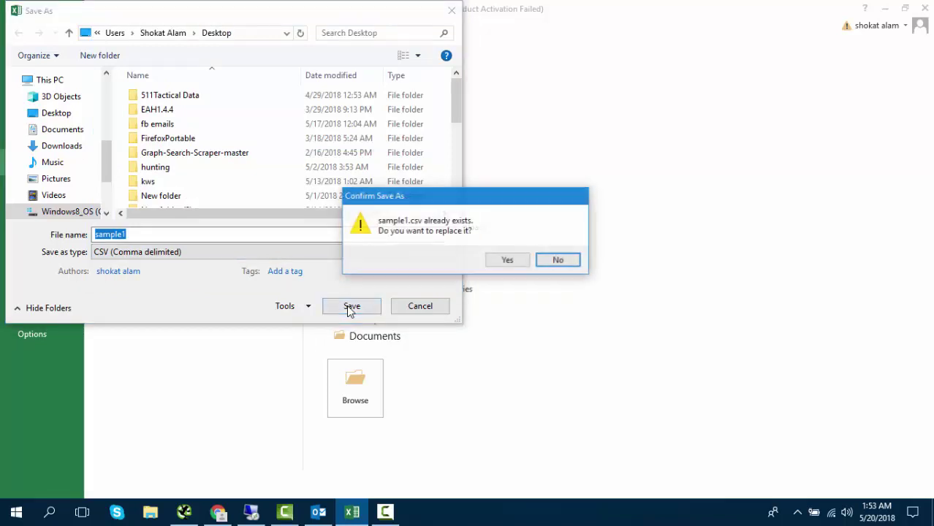
left_click(504, 263)
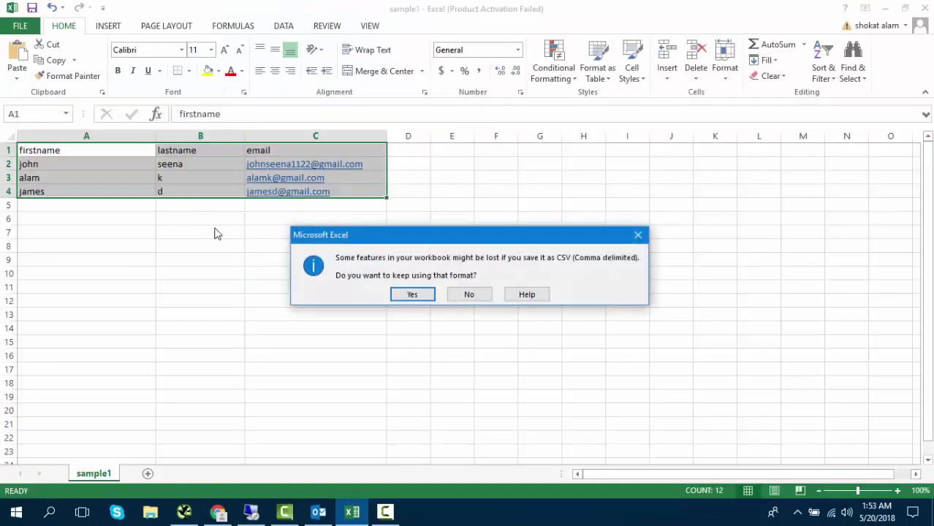
left_click(412, 295)
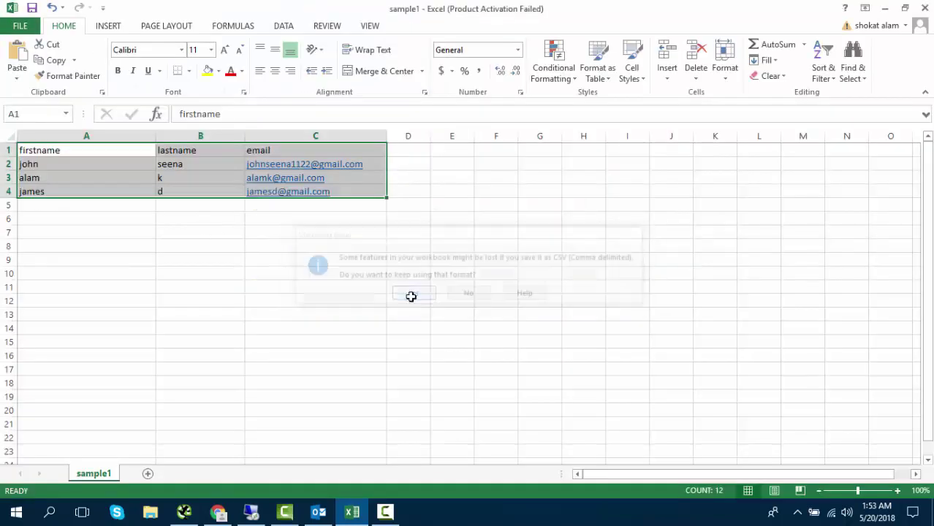
- Select the header row A1:C1 and minimize Excel
left_click(73, 154)
left_click_drag(132, 154, 286, 155)
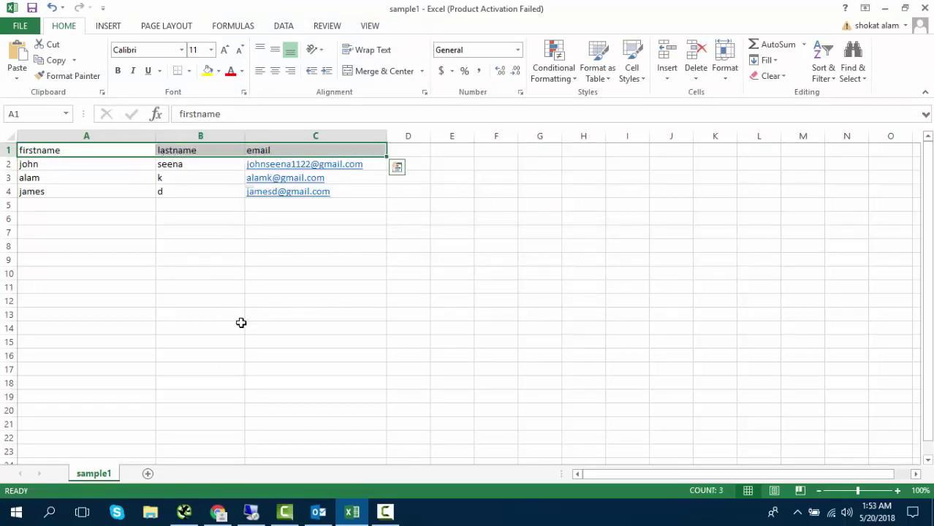
left_click(884, 8)
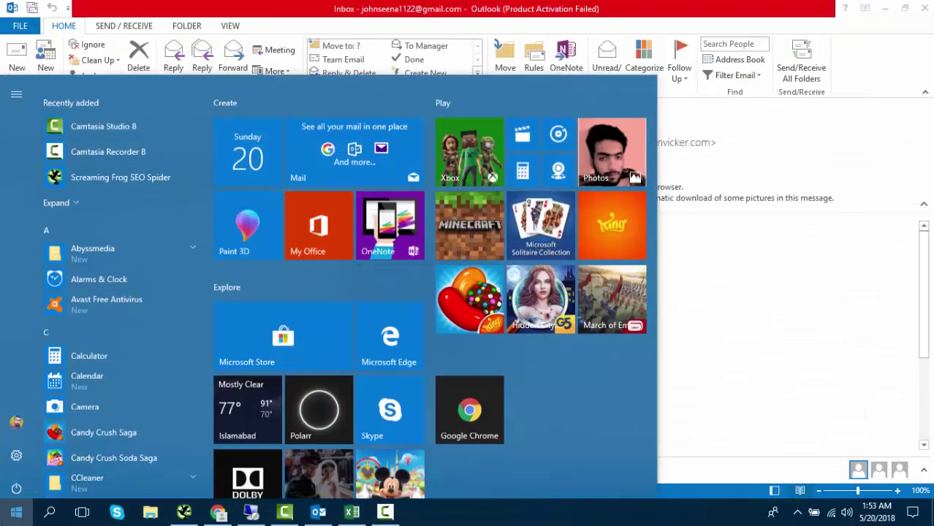
- Launch Word 2013, dismiss the activation wizard, and create a blank document
left_click(16, 512)
type("word")
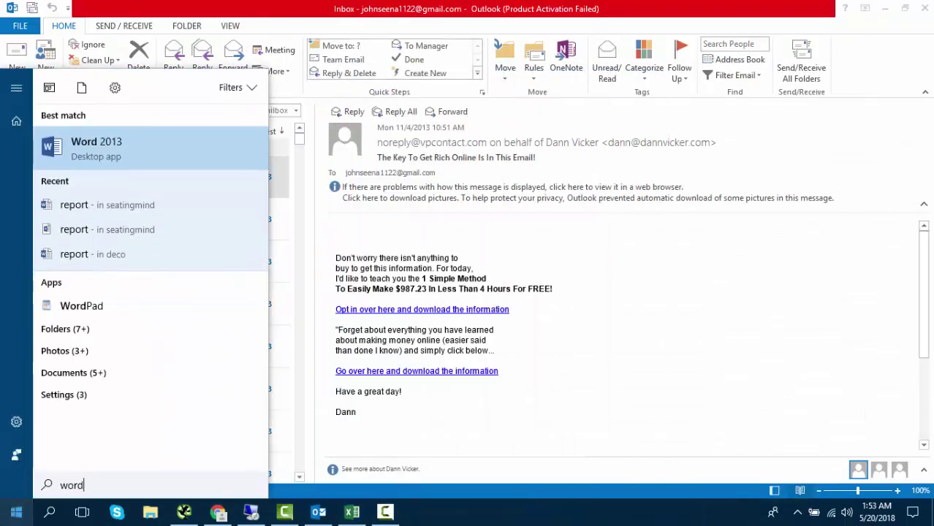
left_click(76, 146)
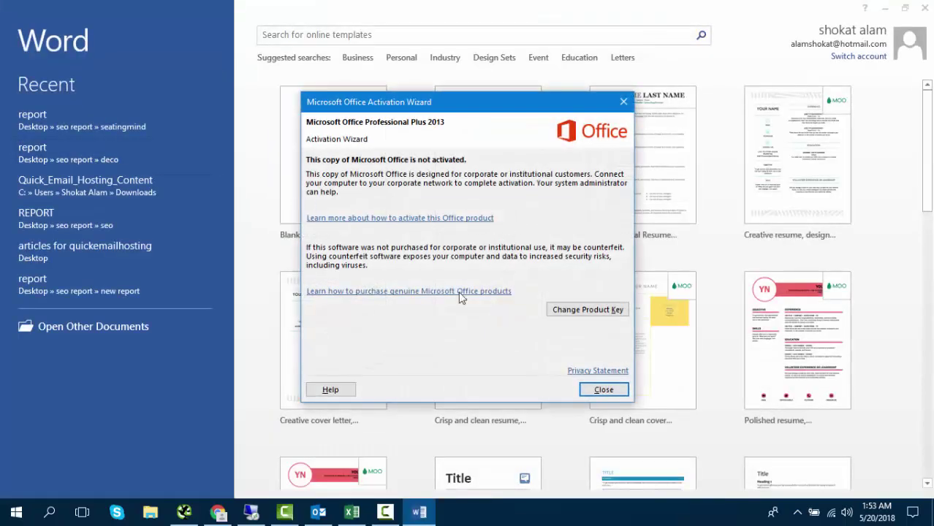
left_click(603, 390)
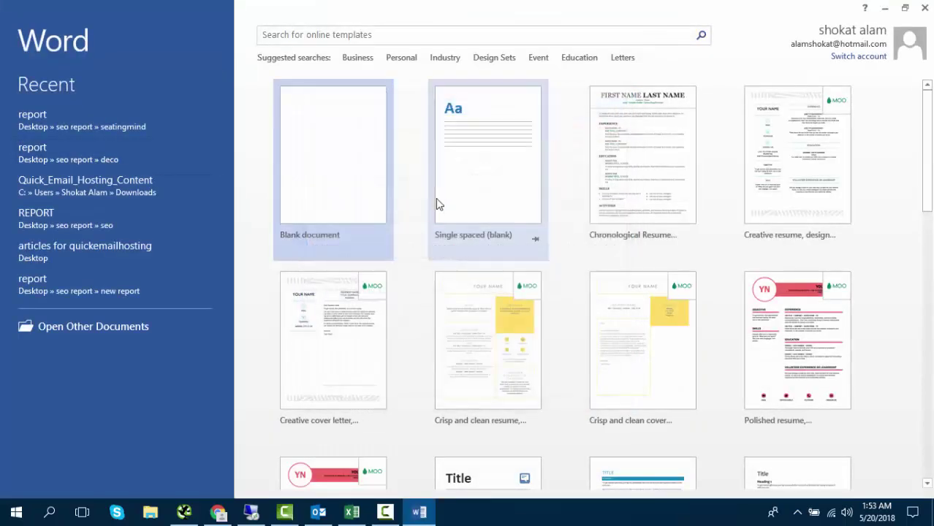
left_click(366, 157)
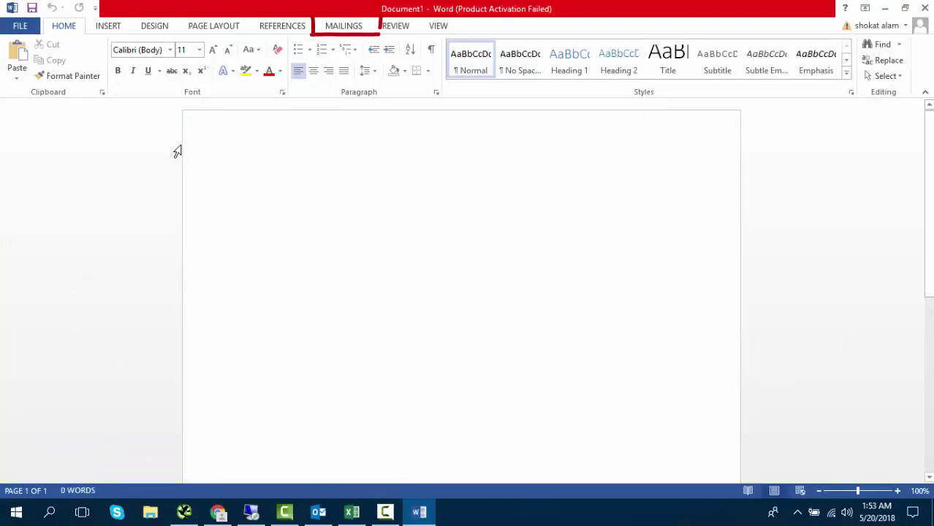
- Set up the document as an E-mail Messages mail merge
left_click(342, 29)
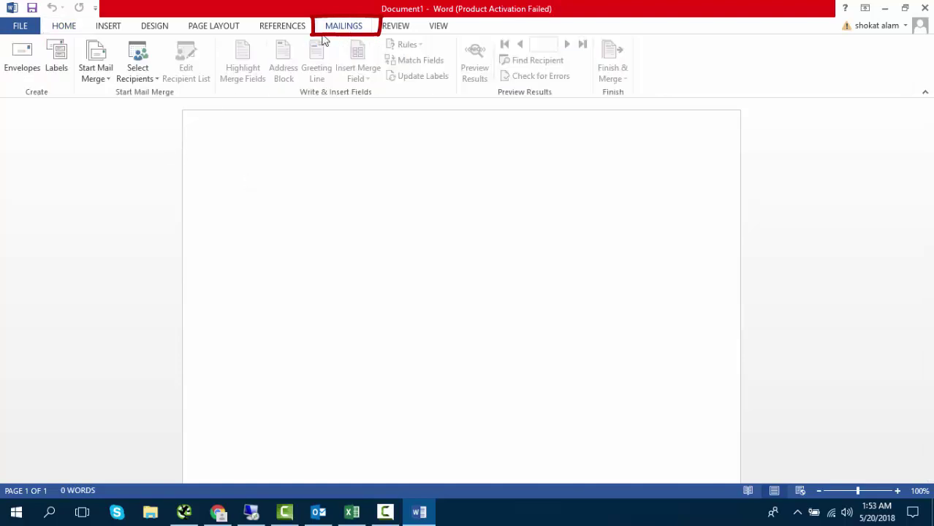
left_click(95, 73)
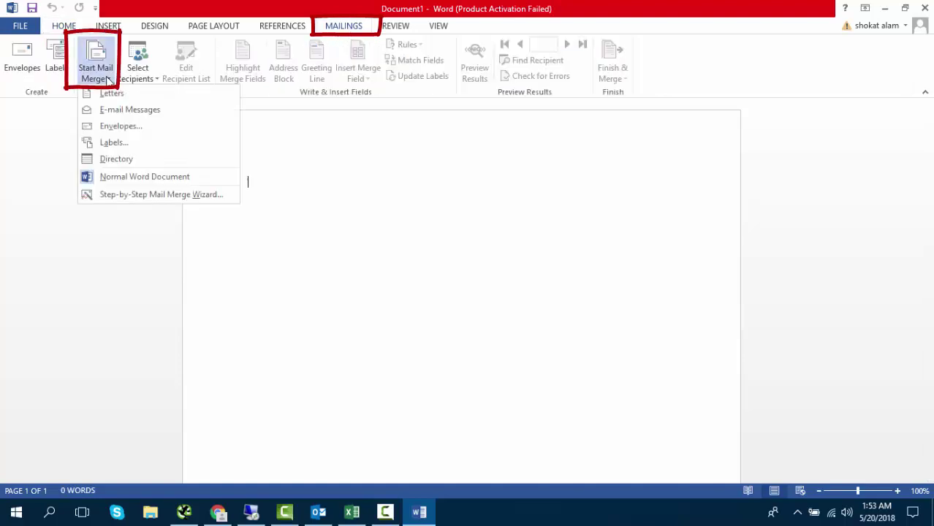
left_click(123, 113)
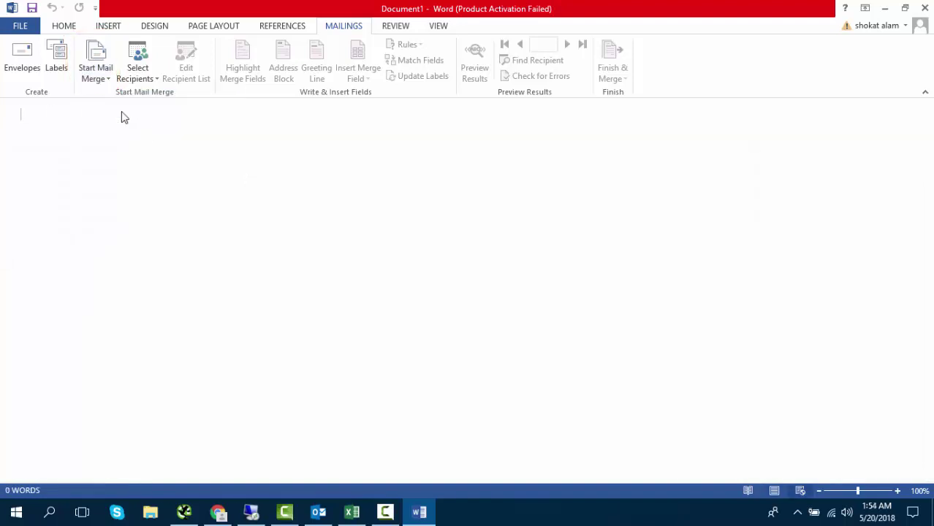
- Use the existing list sample1 from the Desktop as the merge recipients
left_click(143, 76)
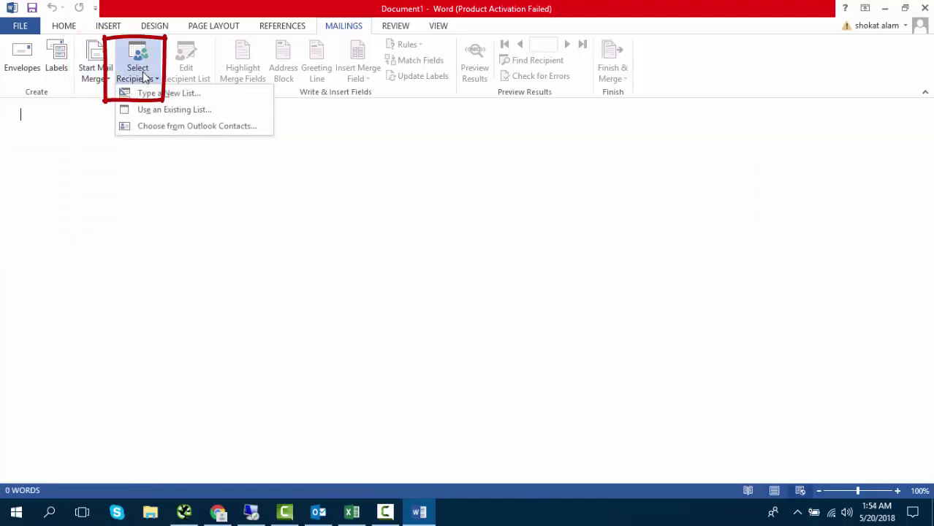
left_click(154, 114)
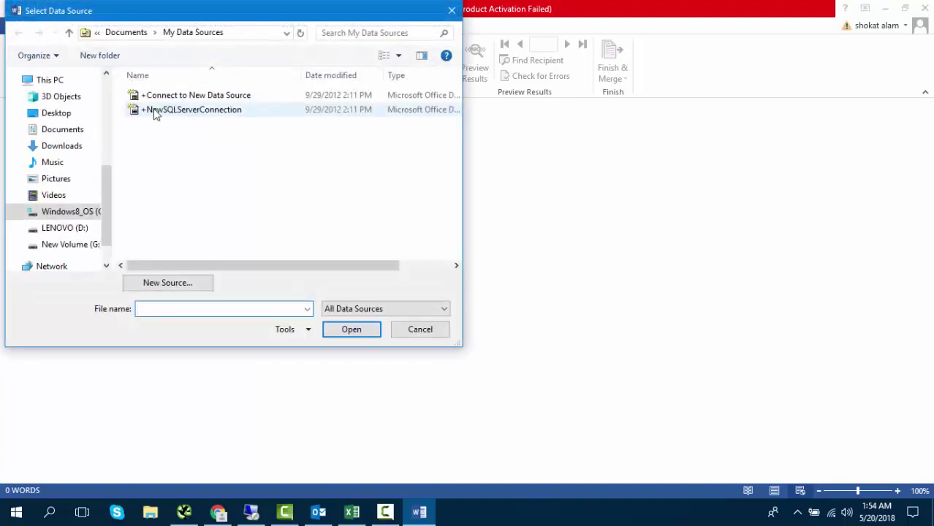
left_click(72, 120)
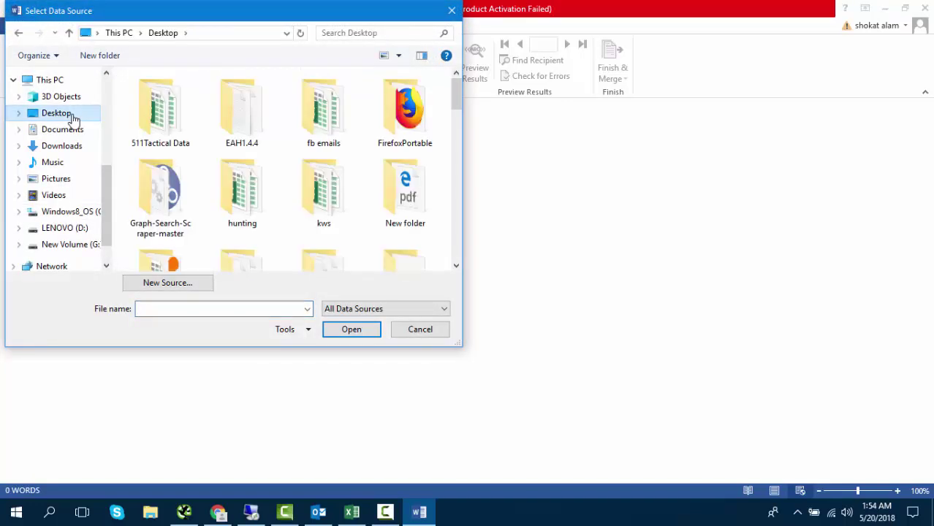
left_click(257, 173)
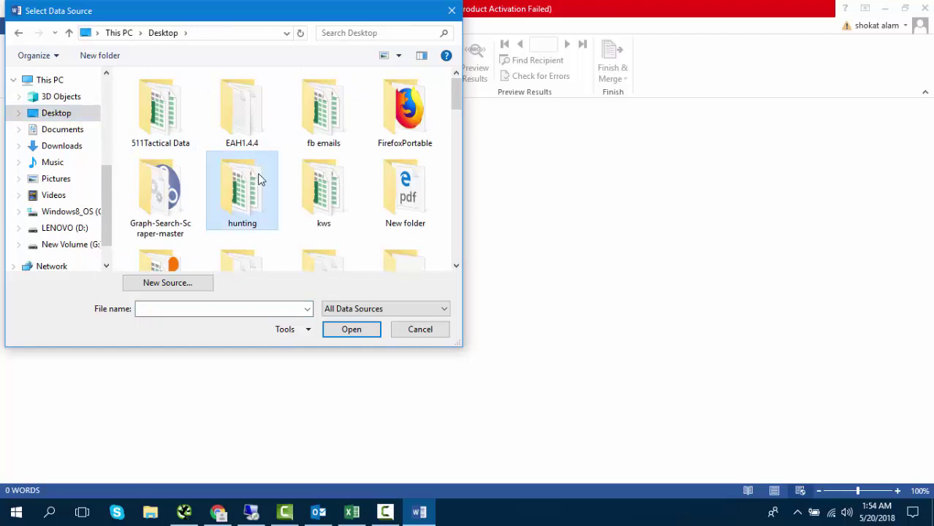
key("s")
scroll(260, 178, "down", 6)
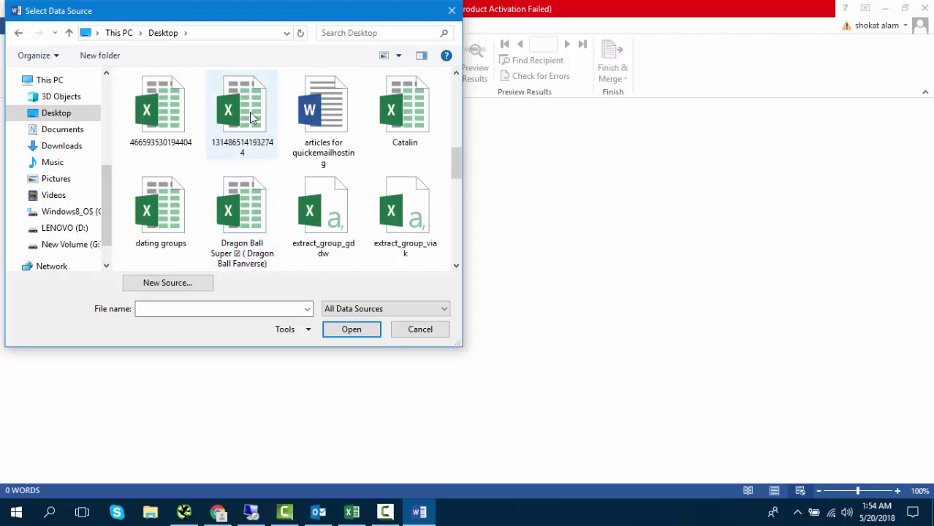
scroll(249, 113, "down", 10)
left_click(249, 115)
left_click(325, 167)
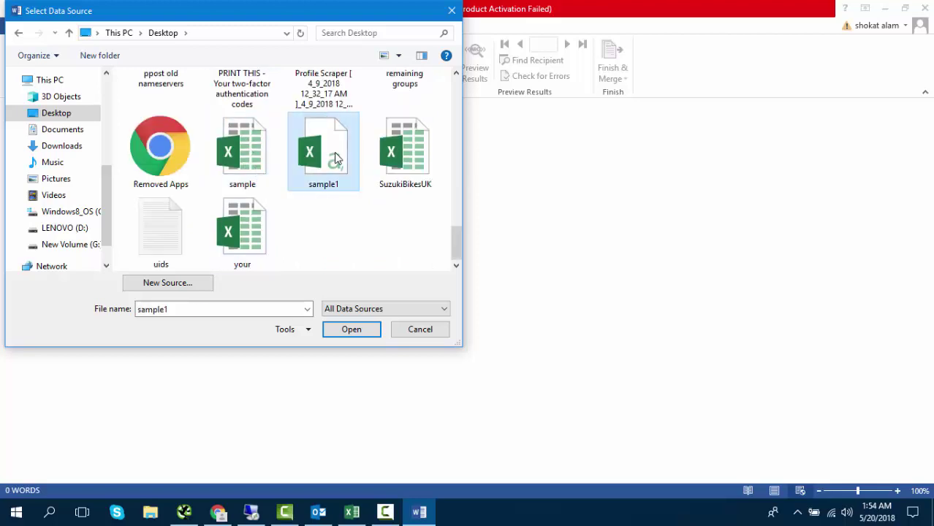
left_click(348, 329)
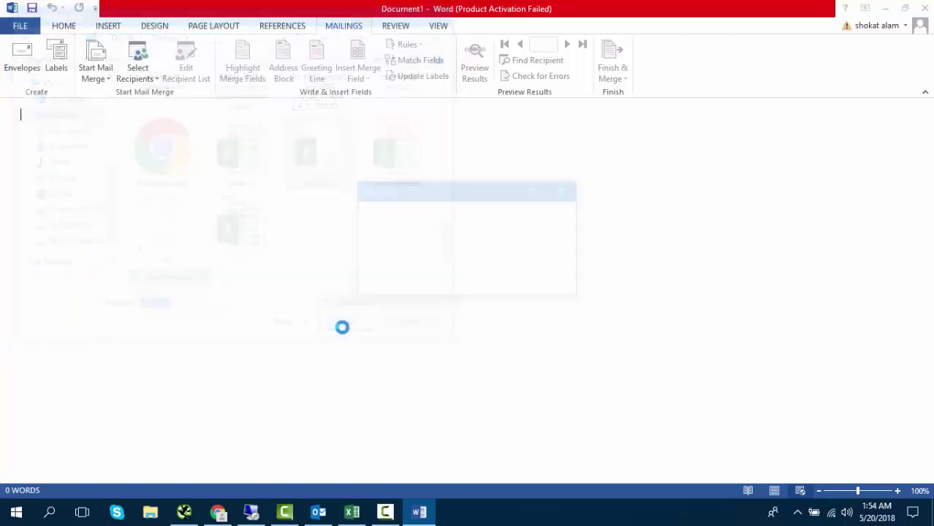
- Dismiss the File In Use notice and write 'Hi,', 'This is the test email' and 'Thanks'
left_click(488, 286)
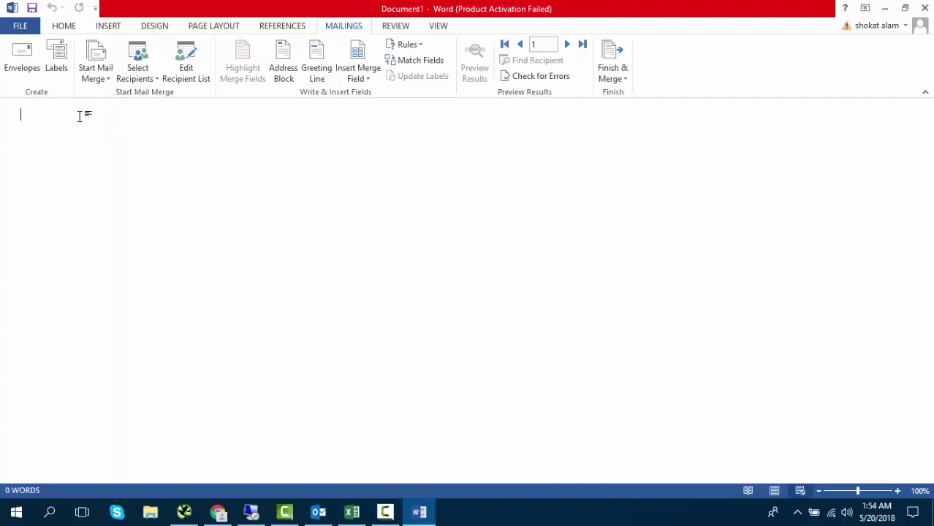
type("Hi,")
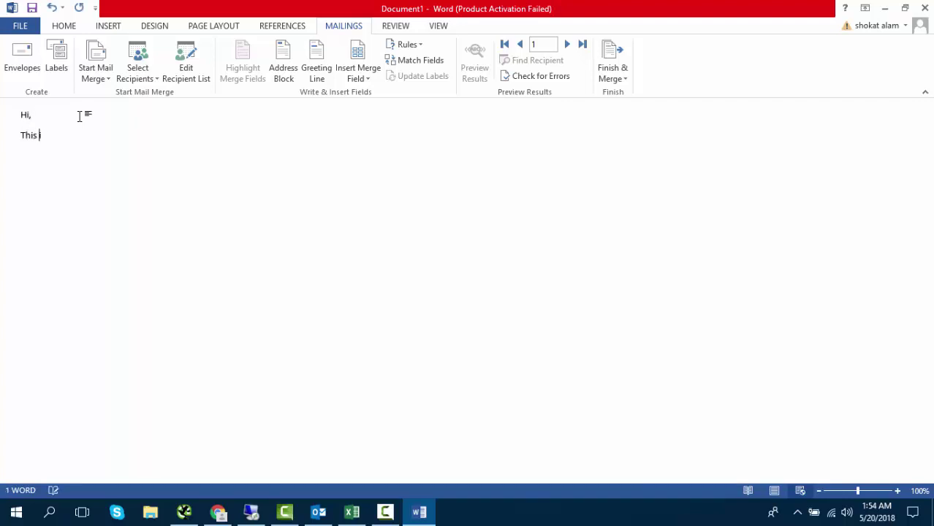
type("ail")
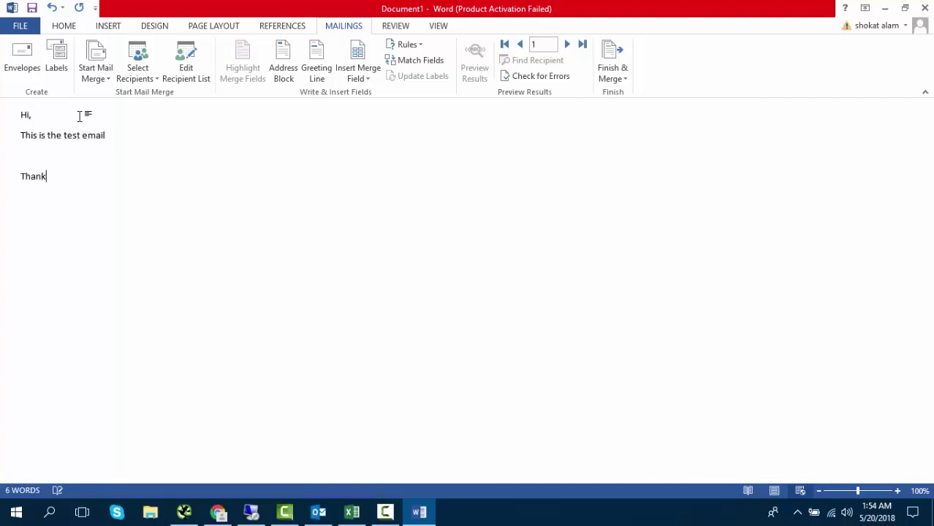
left_click_drag(84, 186, 10, 111)
left_click(30, 157)
- Insert the butterfly picture above 'Thanks' and shrink it to 2.82" by 5.02"
left_click(108, 31)
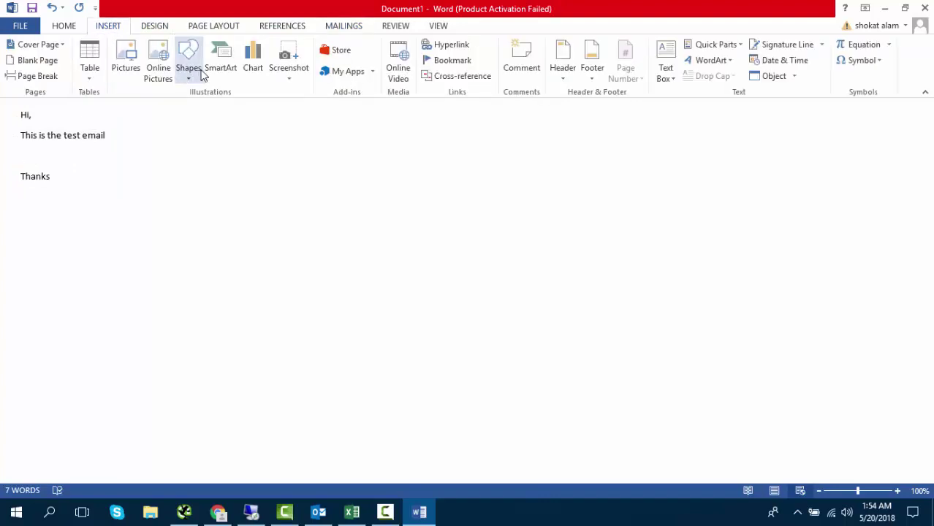
left_click(128, 65)
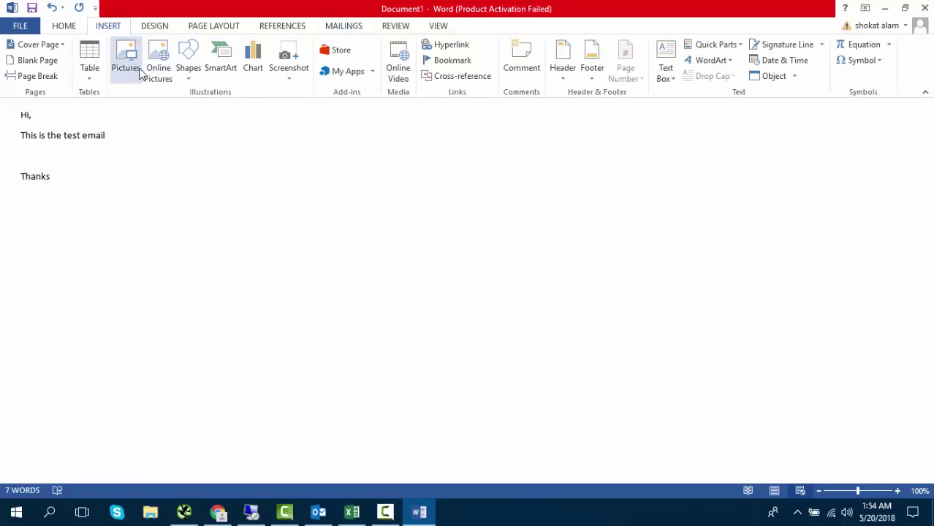
double_click(391, 206)
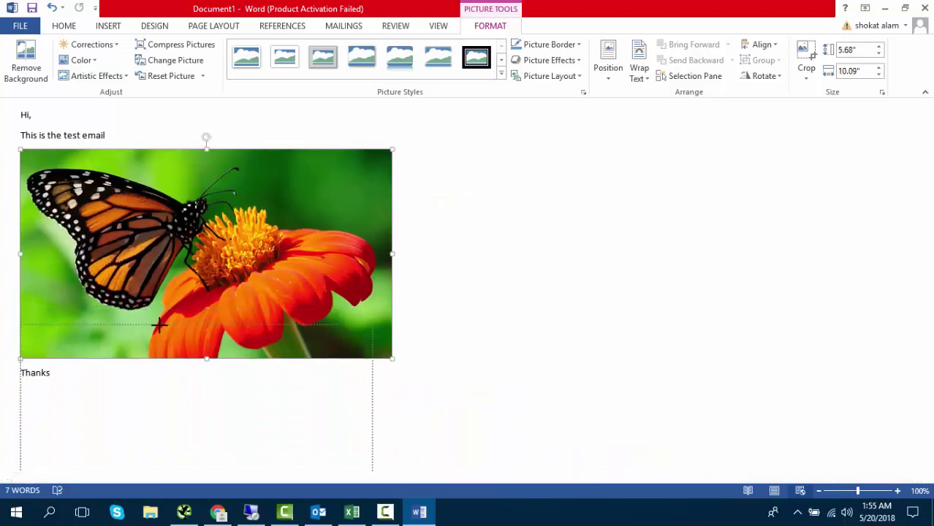
left_click_drag(159, 325, 142, 333)
left_click_drag(352, 335, 165, 199)
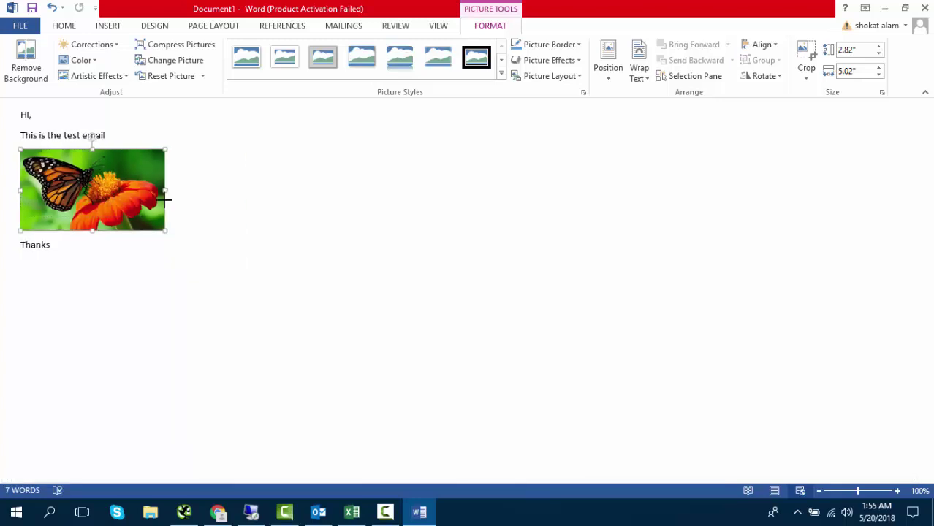
left_click(134, 135)
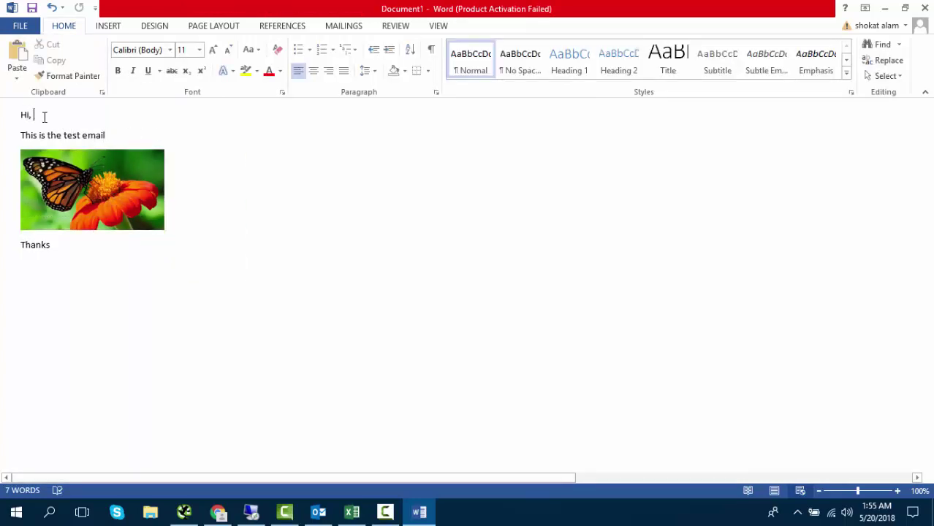
- Delete the comma after Hi and insert the «firstname» and «lastname» merge fields
key("BackSpace")
key("BackSpace")
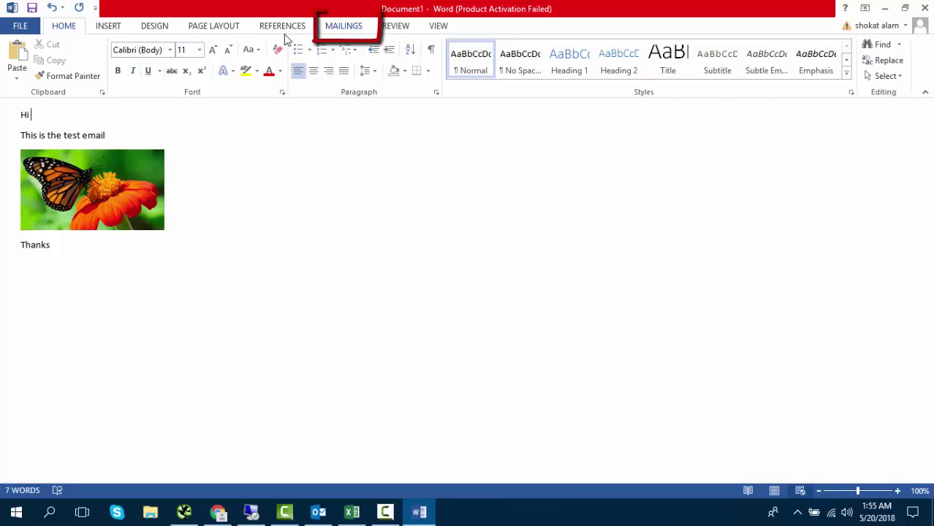
key("alt+m")
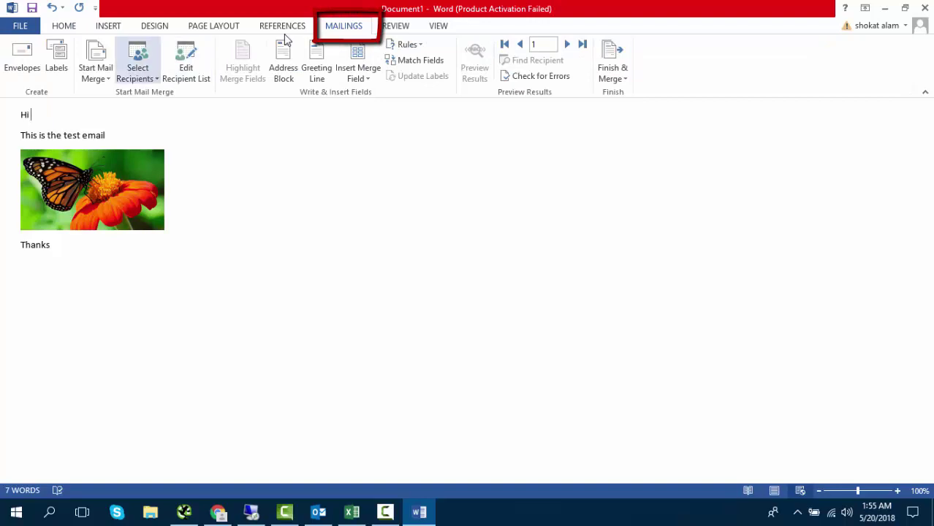
key("Right")
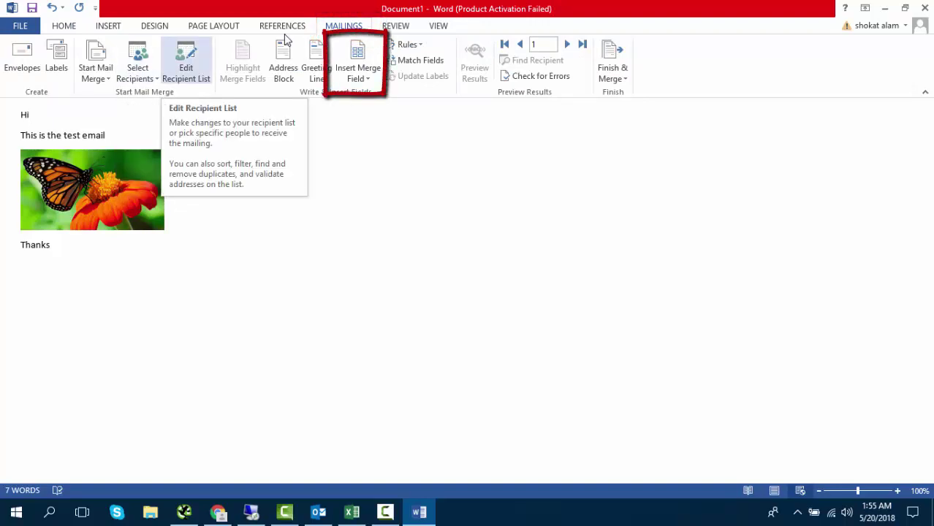
key("Escape")
key("Return")
key("Down")
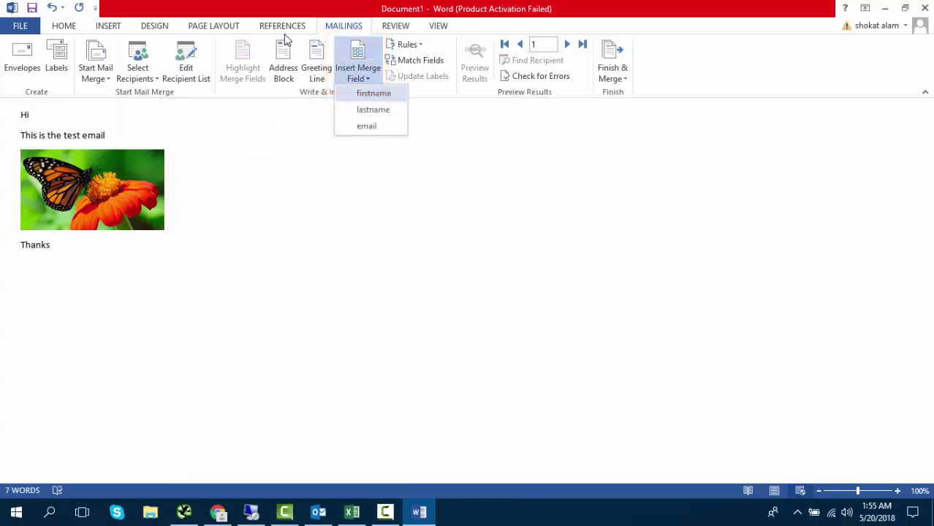
key("Return")
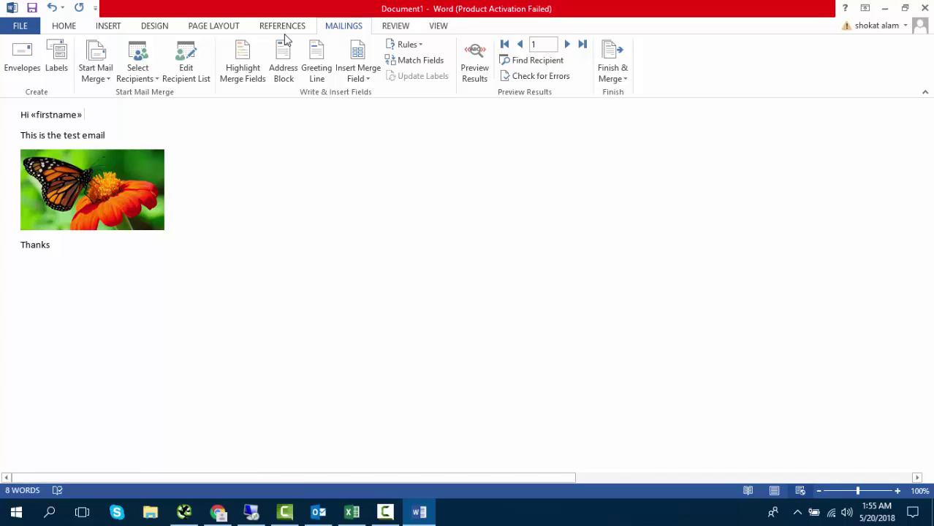
key("Return")
key("Down")
key("Return")
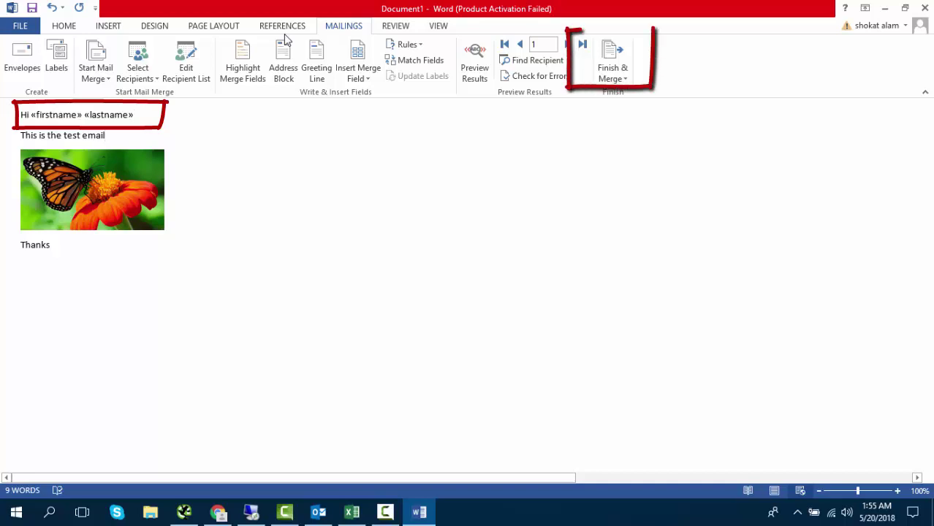
- Send the merge as HTML emails to all recipients' email field, toggling Preview Results
key("alt+m")
key("f")
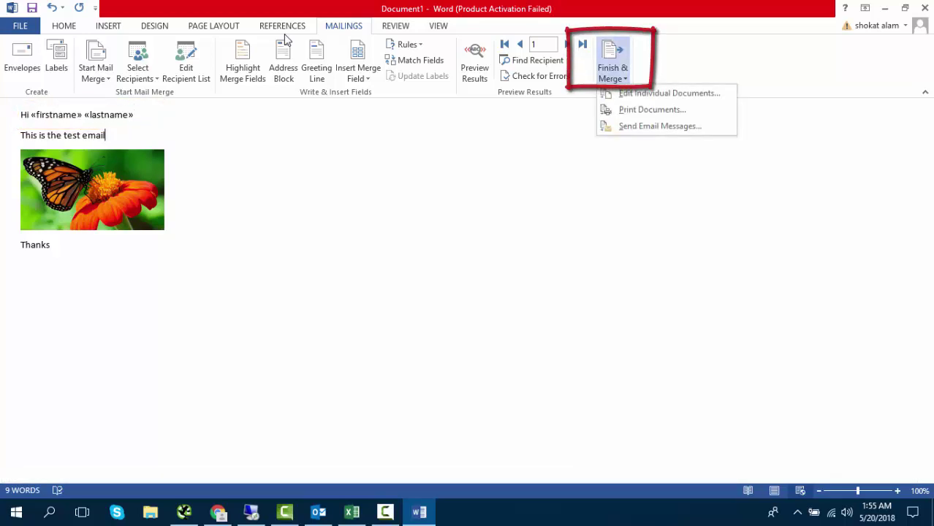
key("Down")
key("Down")
key("Down")
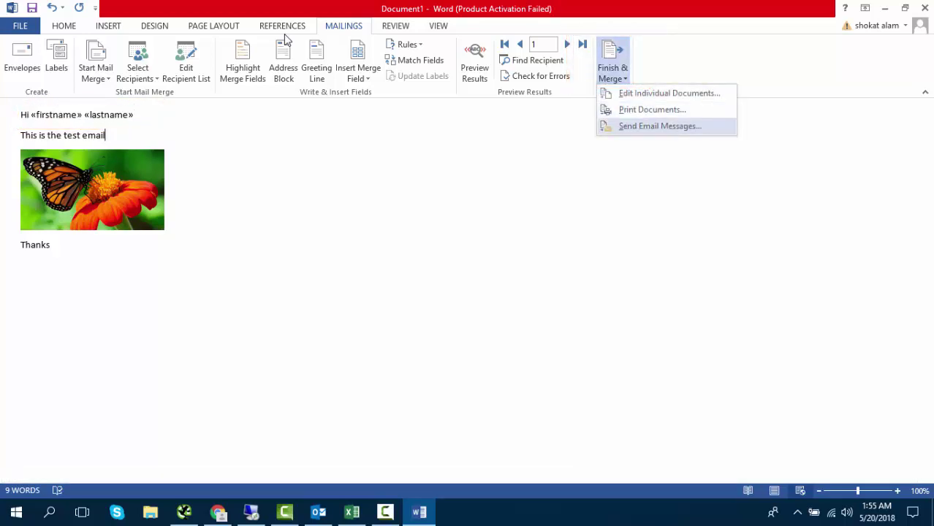
key("Return")
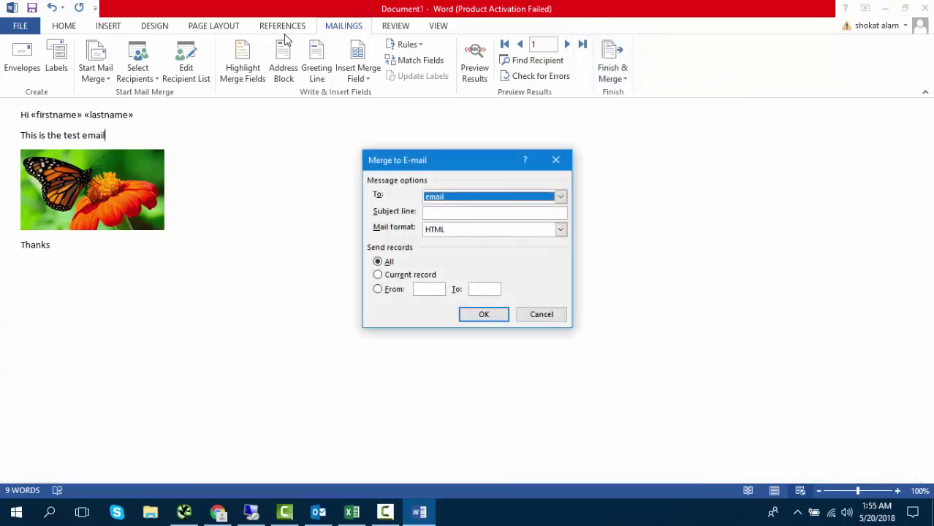
key("Tab")
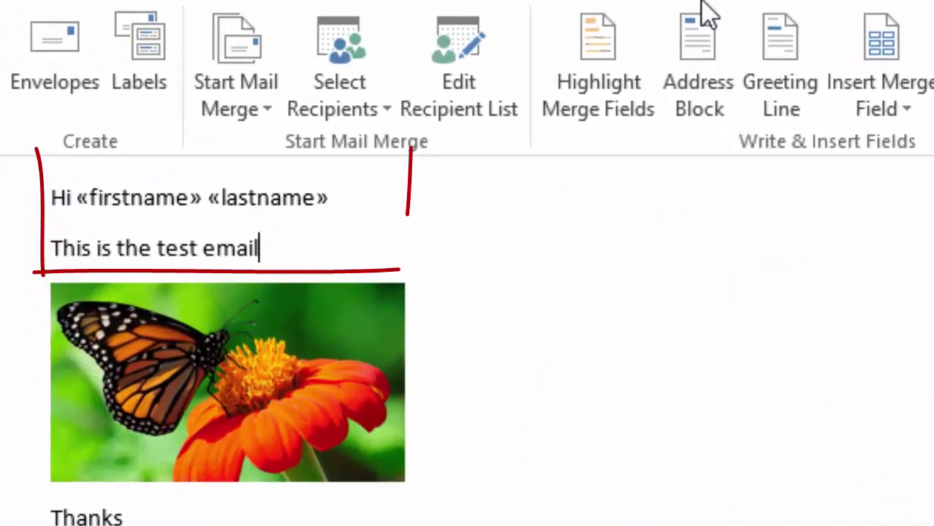
key("alt+shift+k")
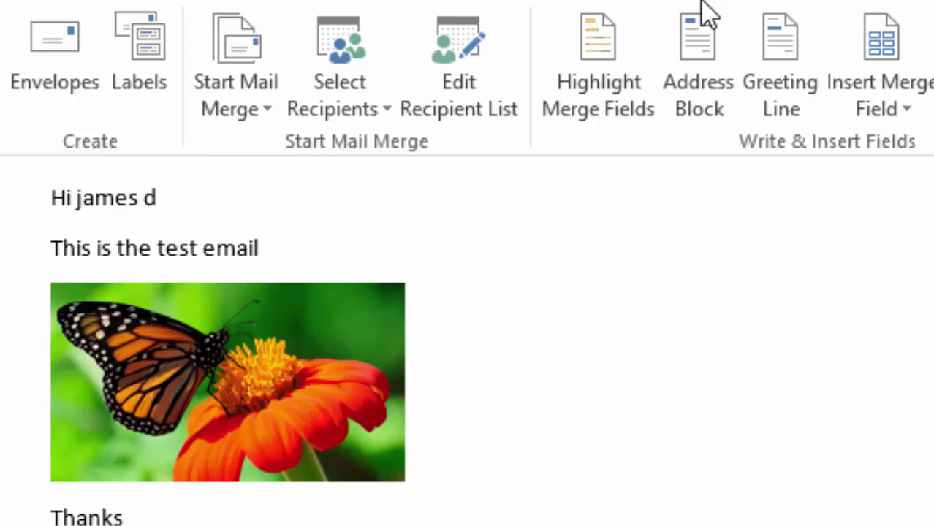
key("alt+shift+k")
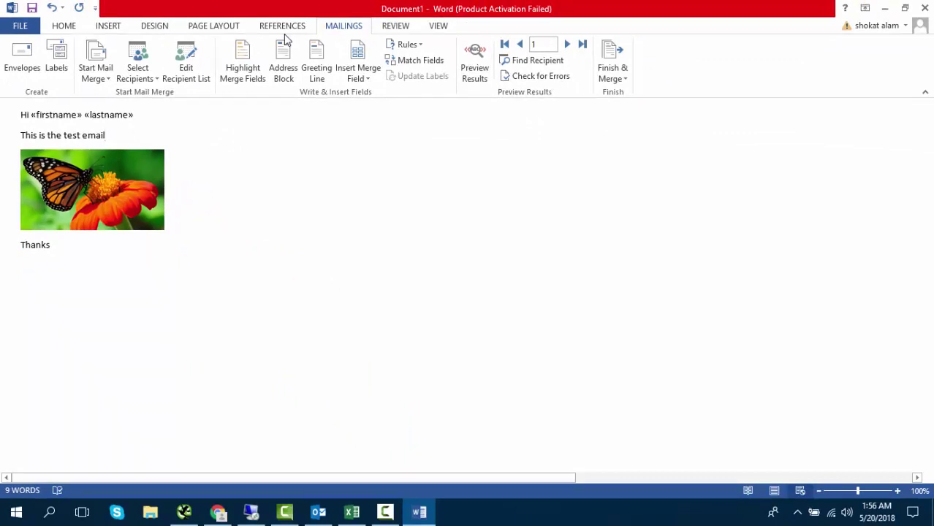
- Review the three personalized merge messages in Outlook's Sent Items
key("alt+Tab")
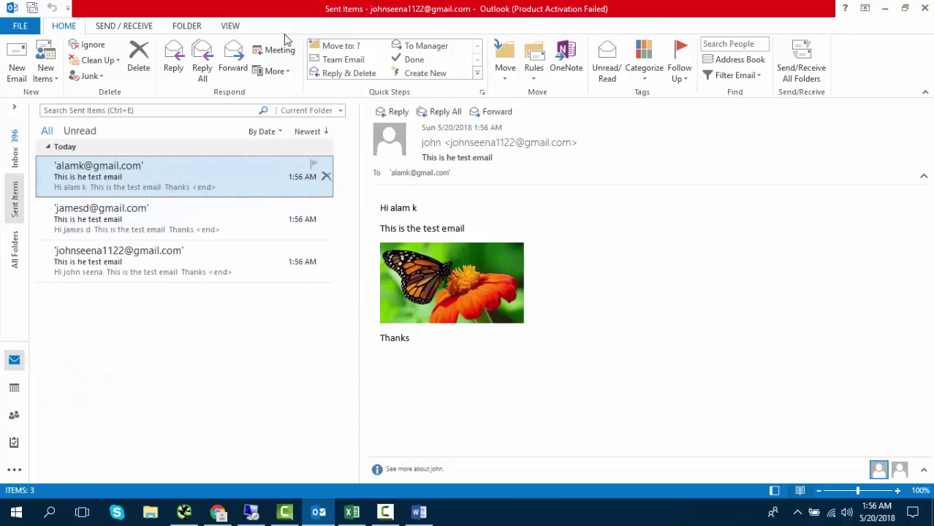
key("Down")
key("Down")
key("Up")
key("alt+Tab")
key("alt+Tab")
key("Down")
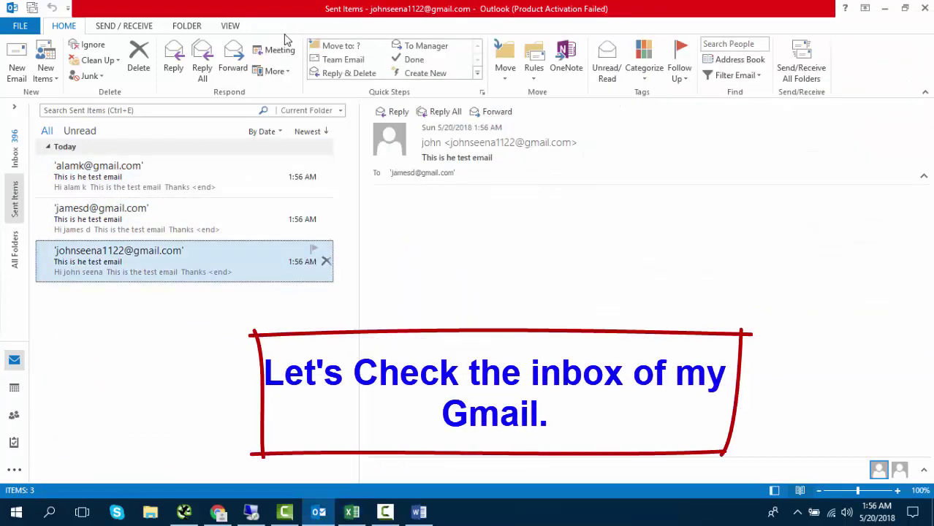
key("alt+Tab")
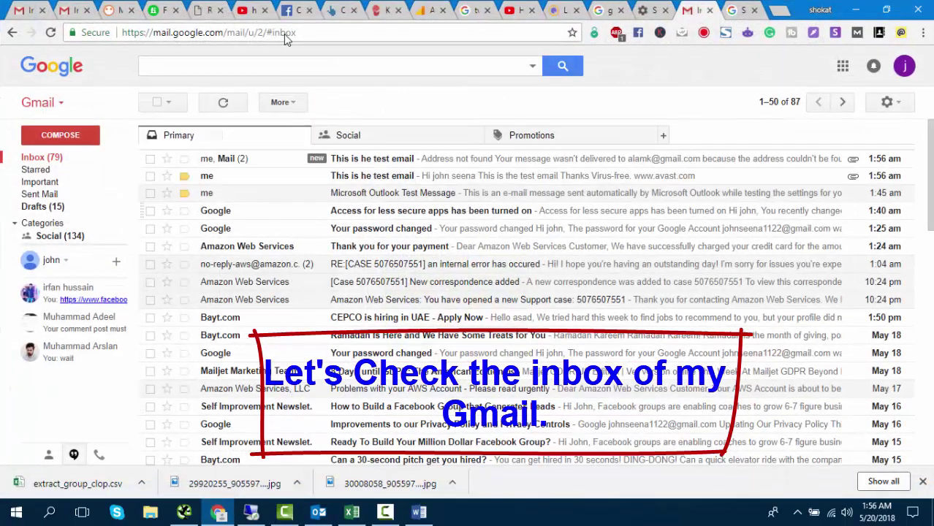
- Open the first and then the second received test email in the Gmail inbox
key("Return")
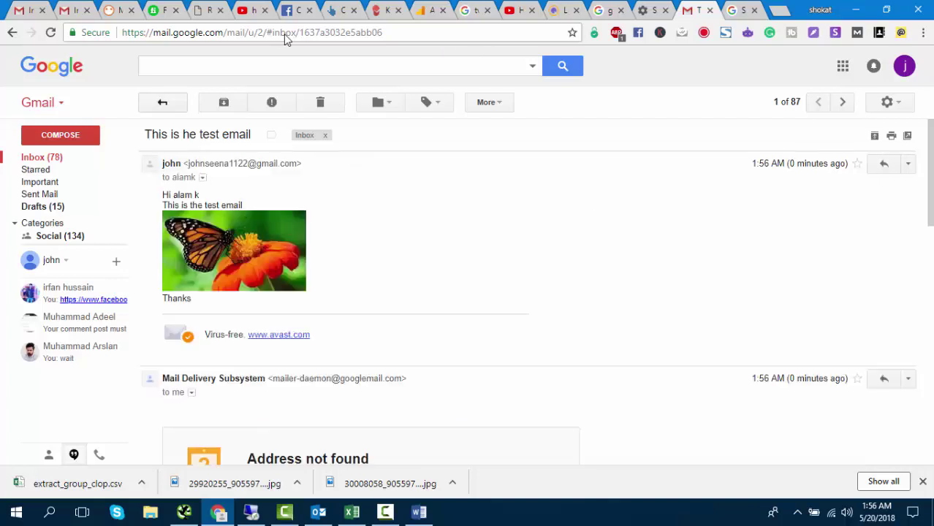
key("u")
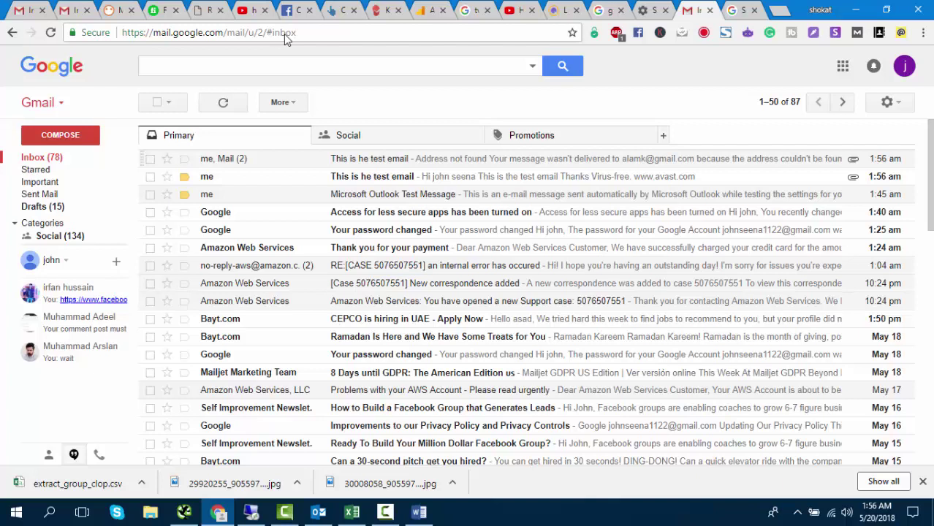
key("x")
key("j")
key("o")
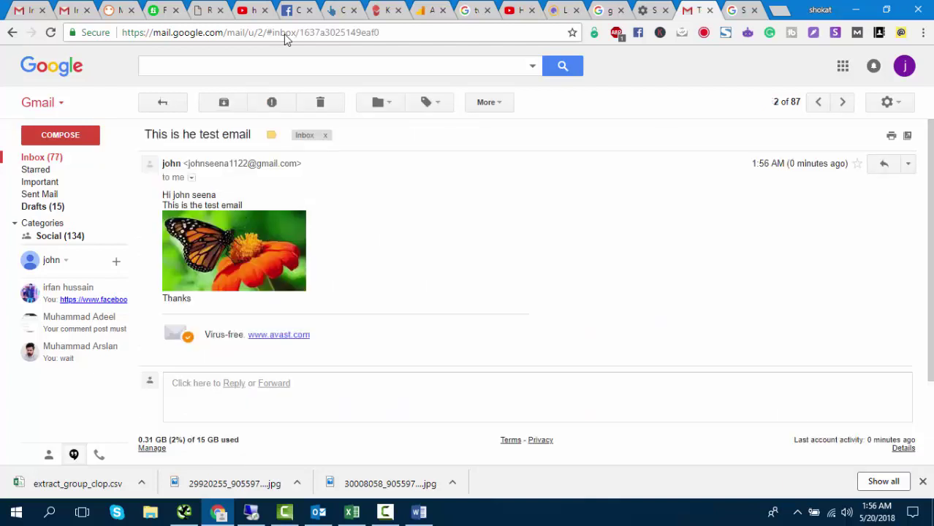
key("space")
key("shift+space")
- Bring the sample1 Excel sheet with firstname, lastname and email columns to the front
key("super+8")
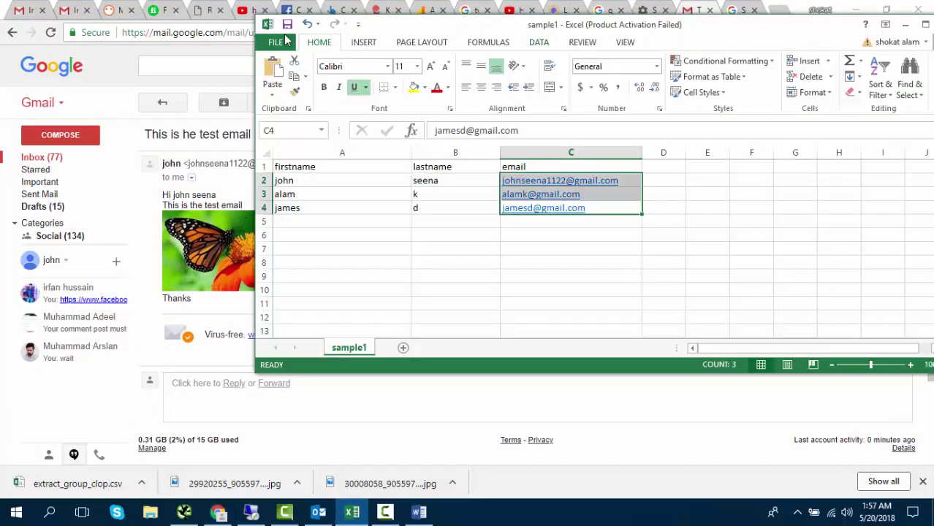